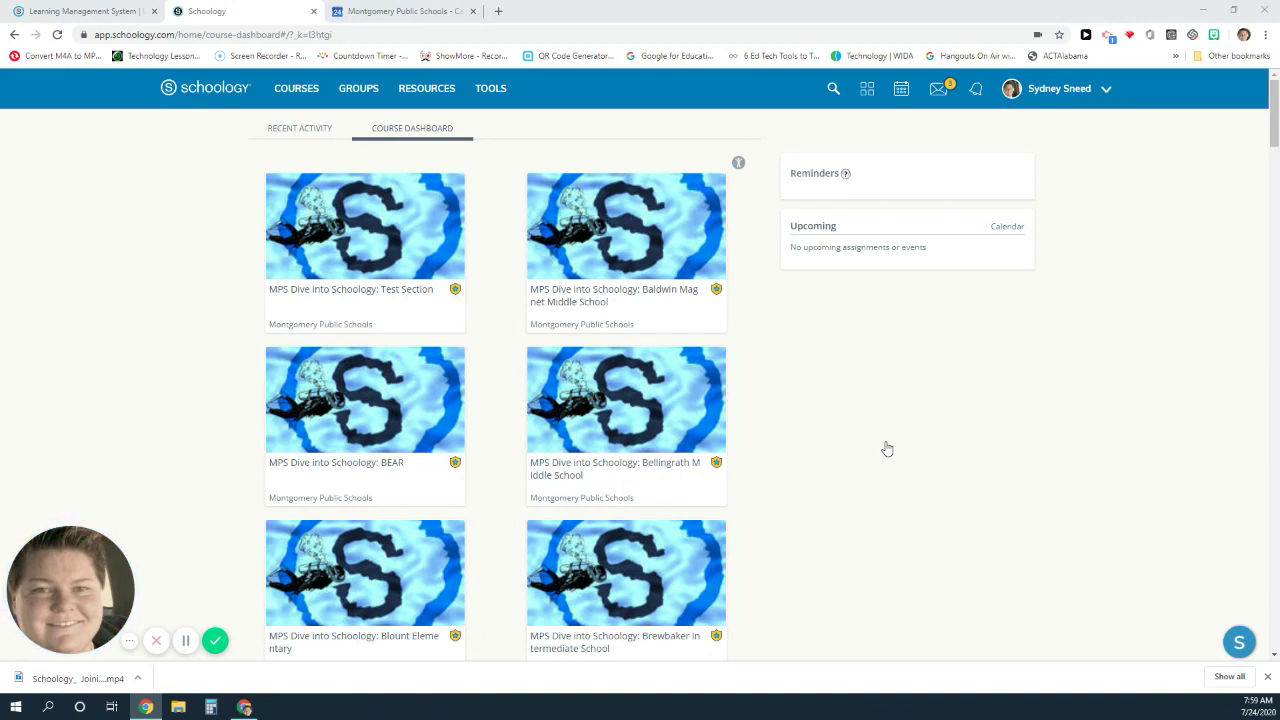
View the personal and public resources, then open the Montgomery Public Schools collection in the group resources.
left_click(426, 90)
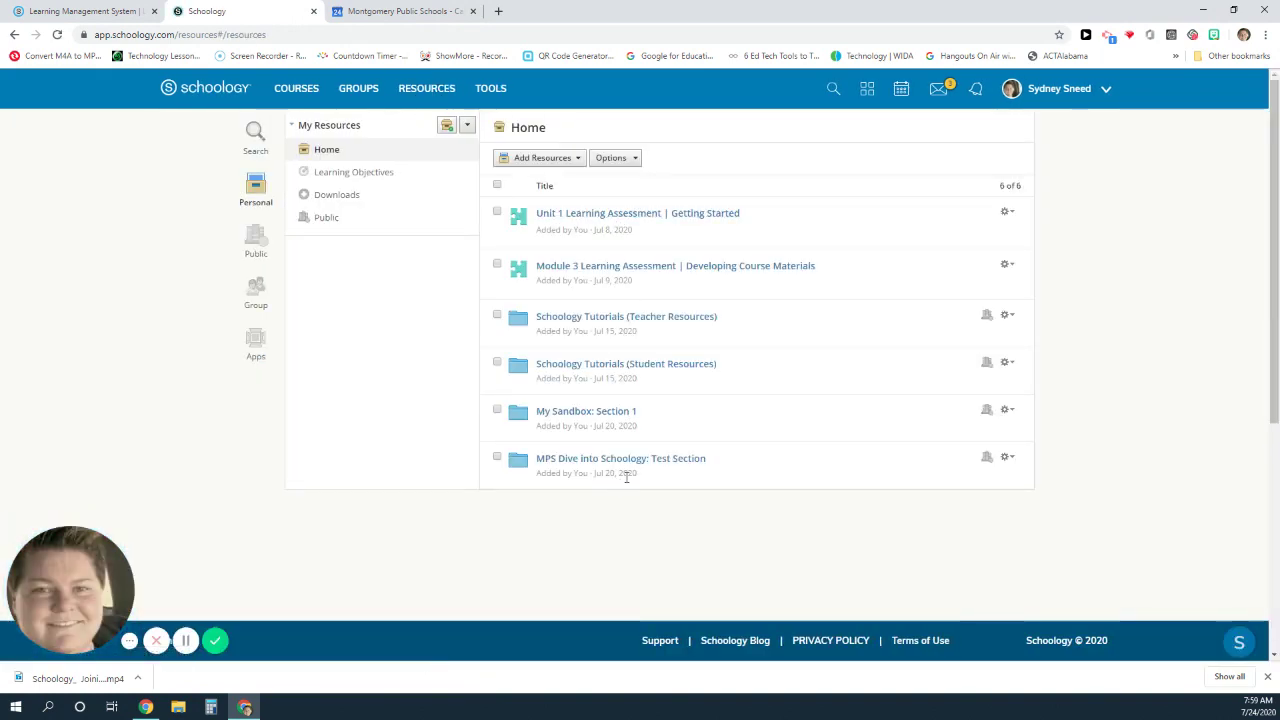
left_click(255, 242)
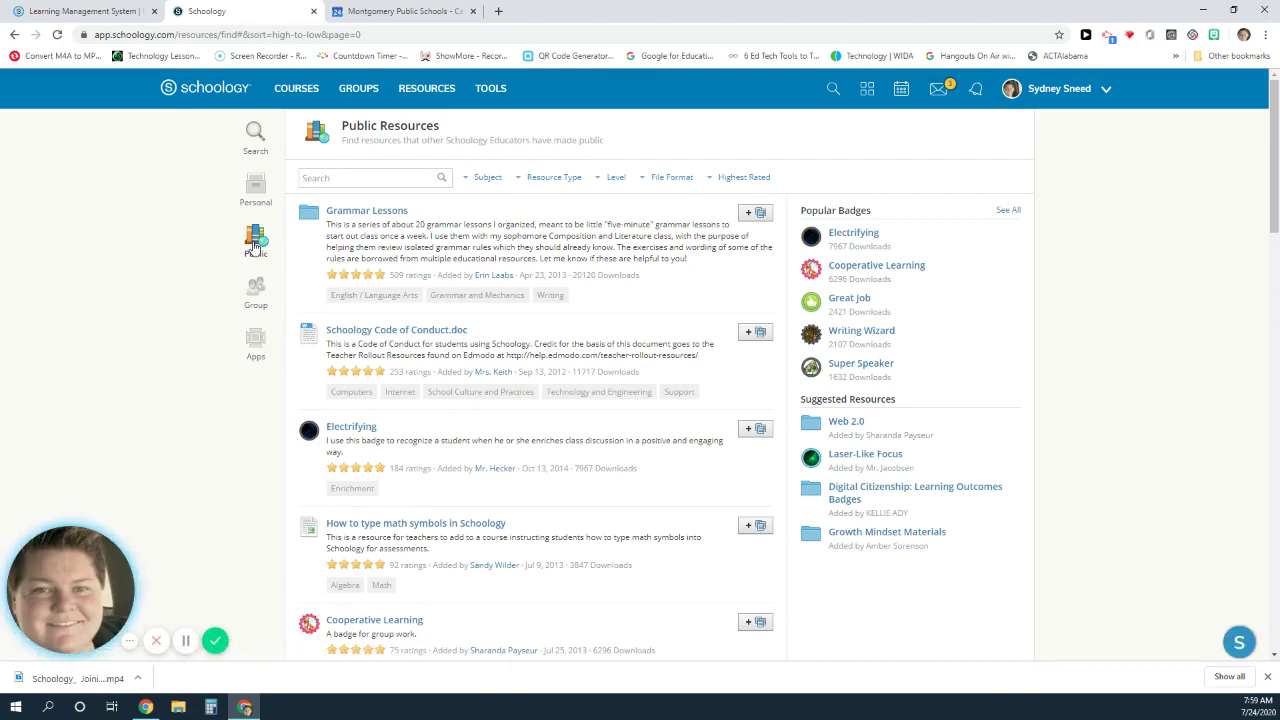
left_click(256, 292)
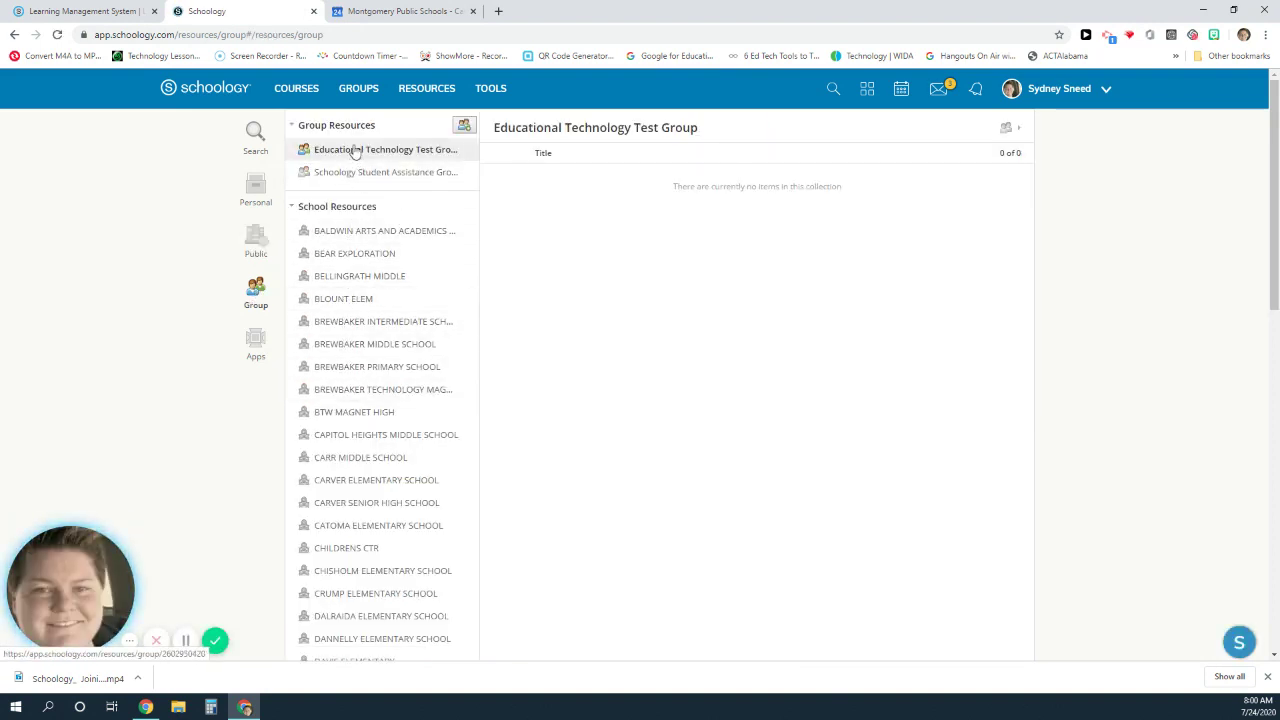
scroll(389, 320, "down", 5)
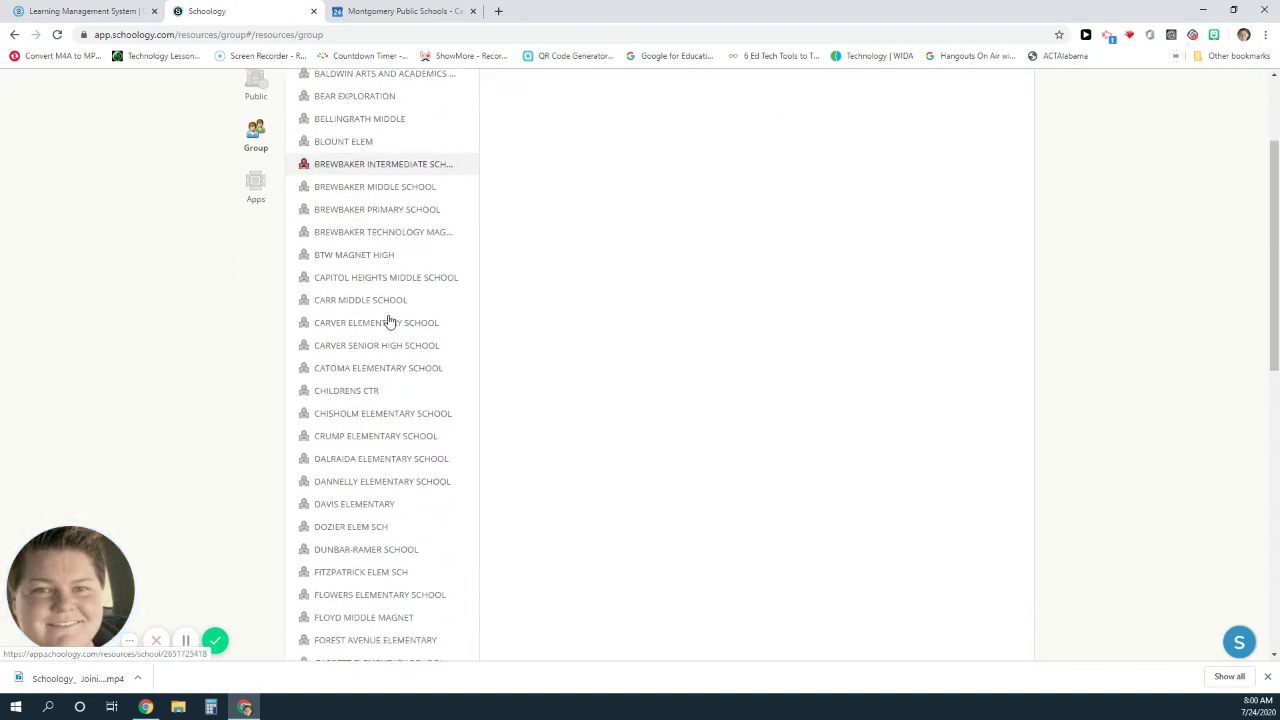
scroll(389, 320, "down", 2)
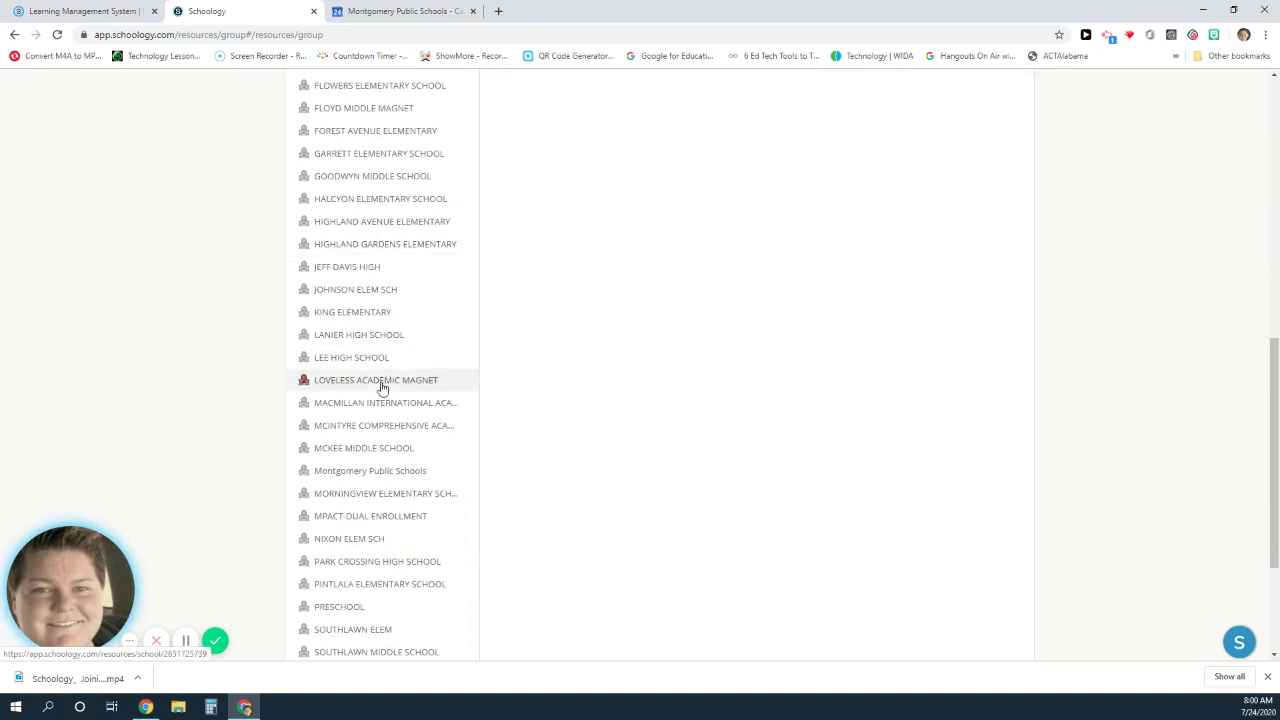
left_click(372, 471)
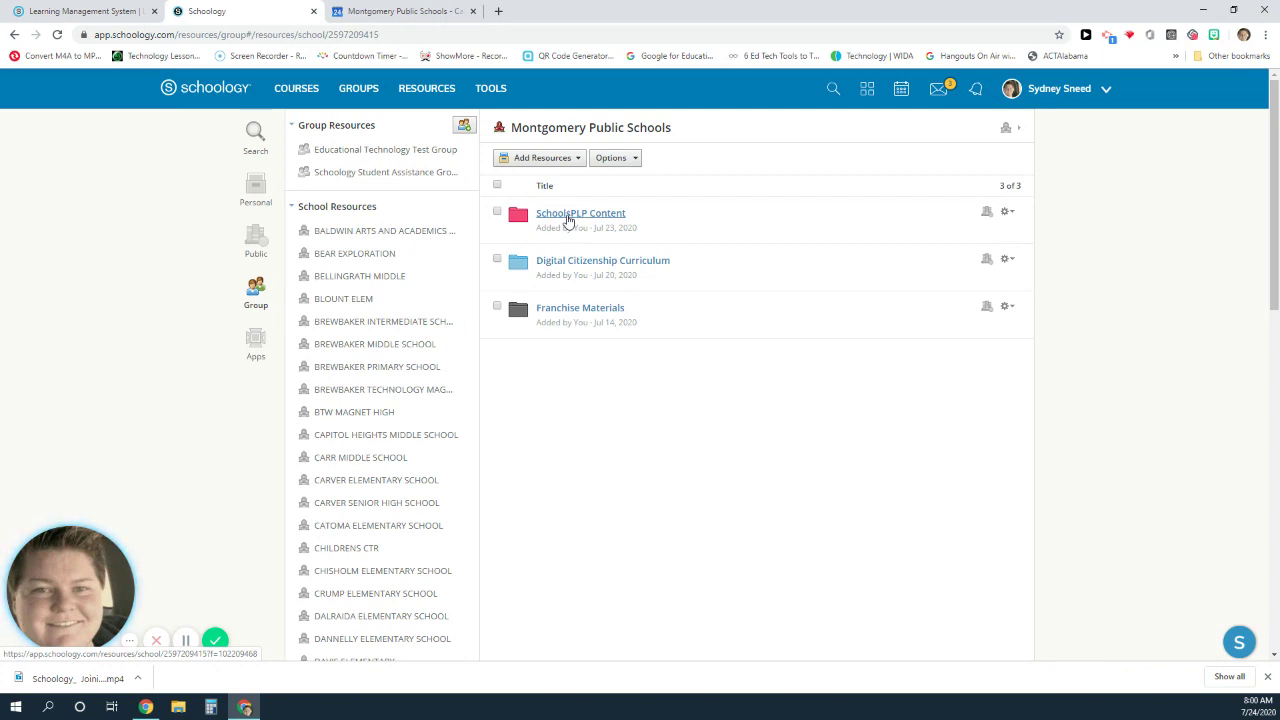
Browse SchoolsPLP Content through K-5 Content, 1st Grade and 1st Grade English Language Arts to the Course Resources folder.
left_click(568, 218)
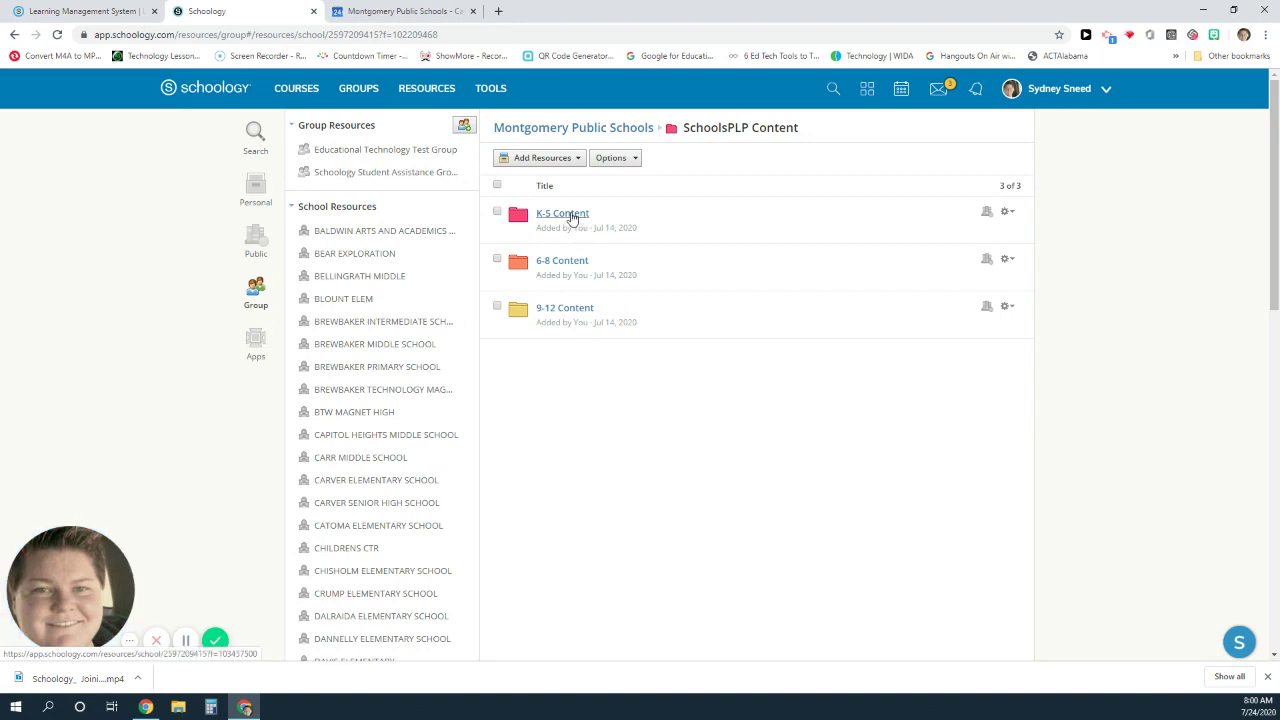
left_click(572, 215)
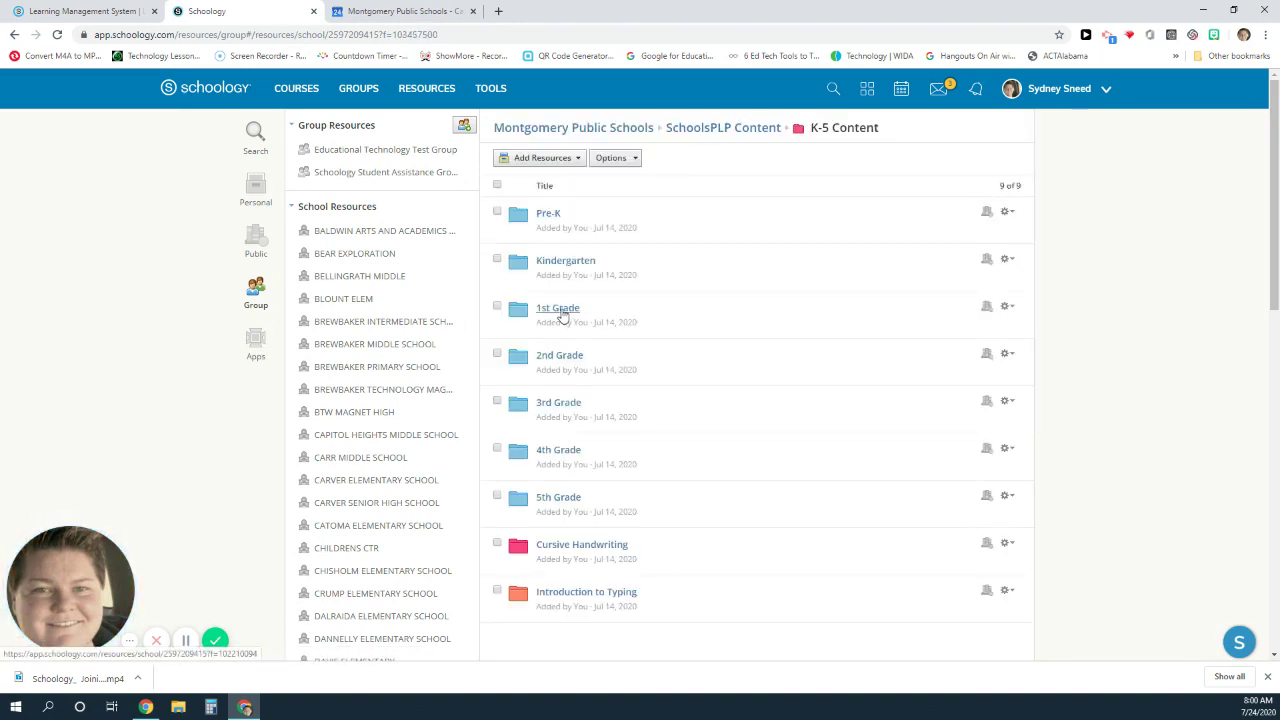
left_click(560, 312)
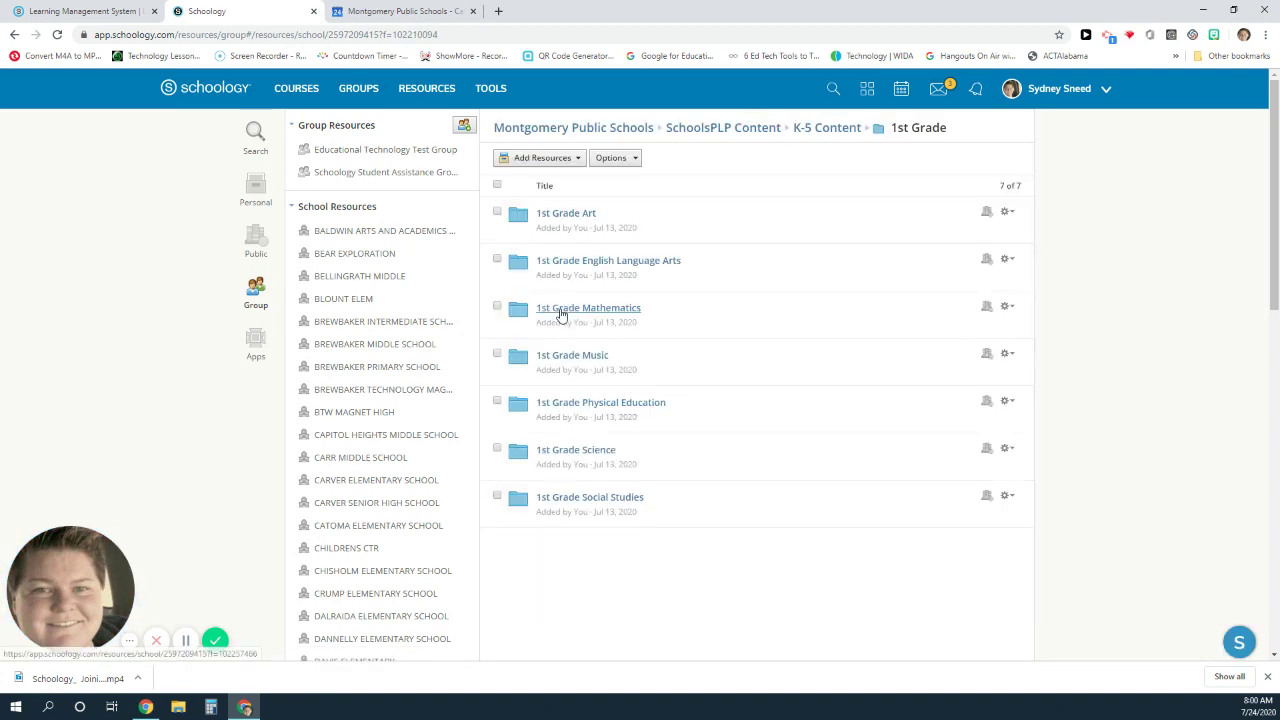
left_click(584, 262)
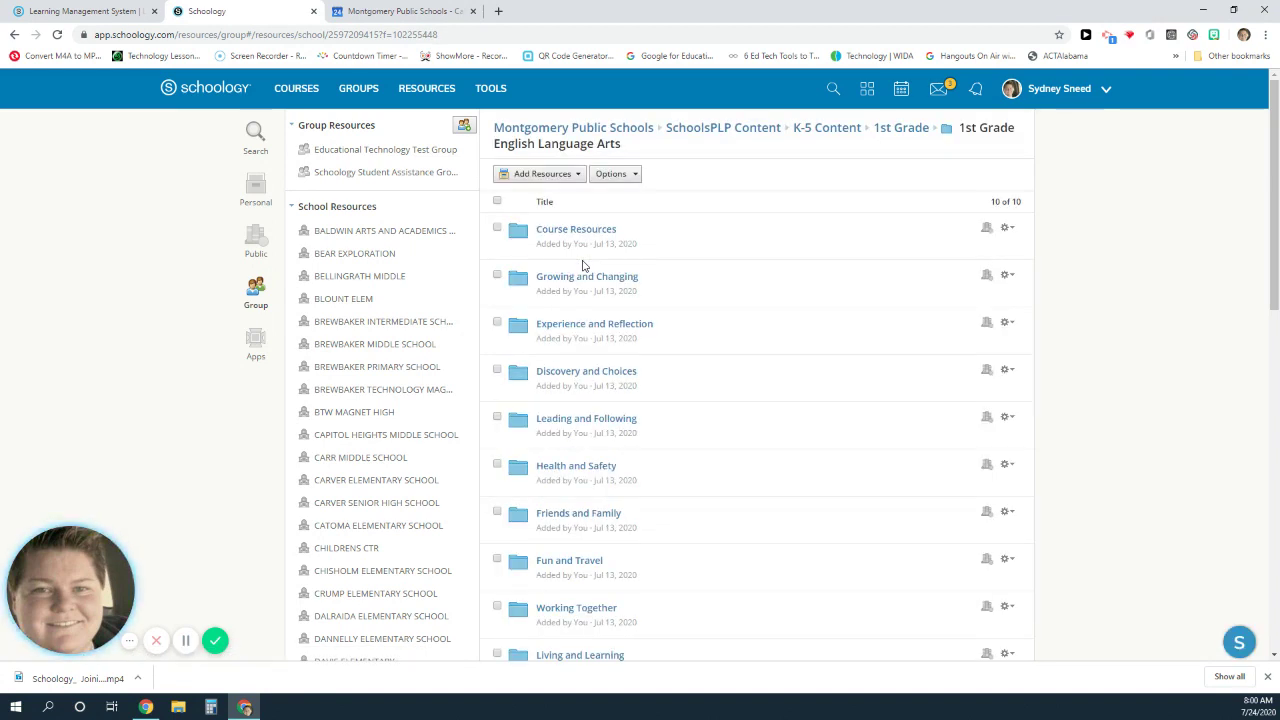
left_click(576, 230)
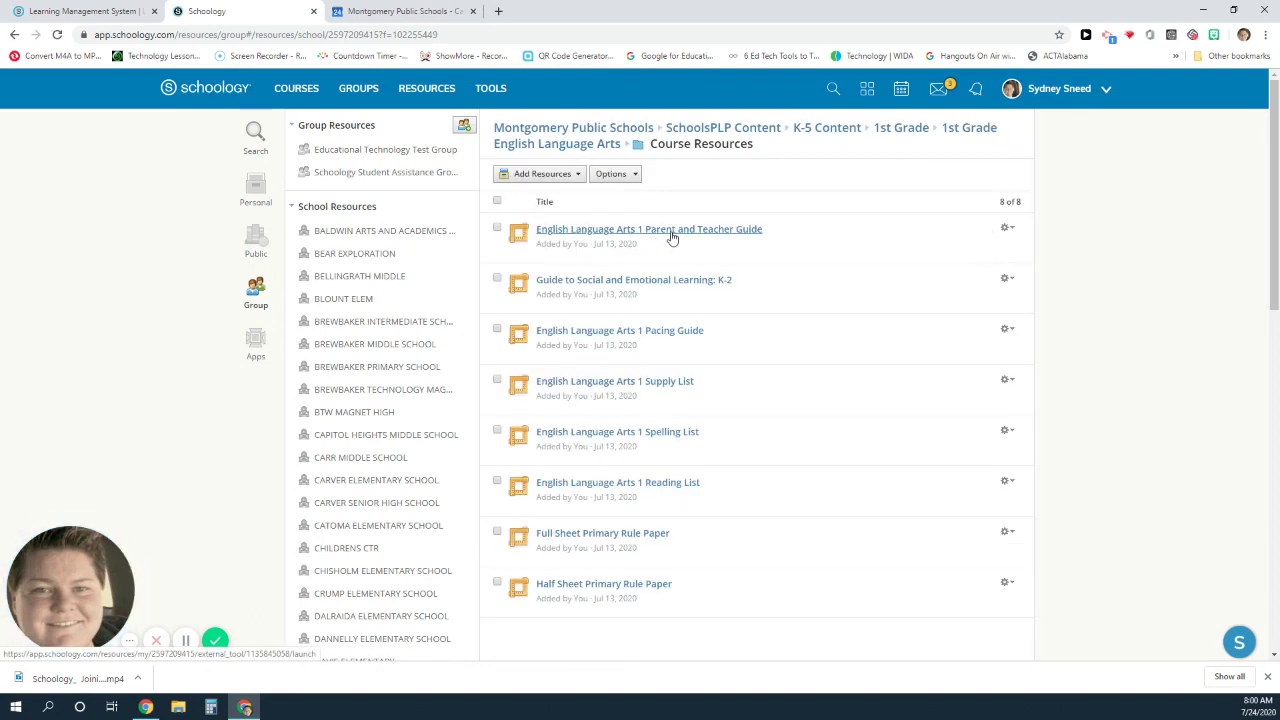
Open the English Language Arts 1 Pacing Guide and look over its first page.
left_click(689, 332)
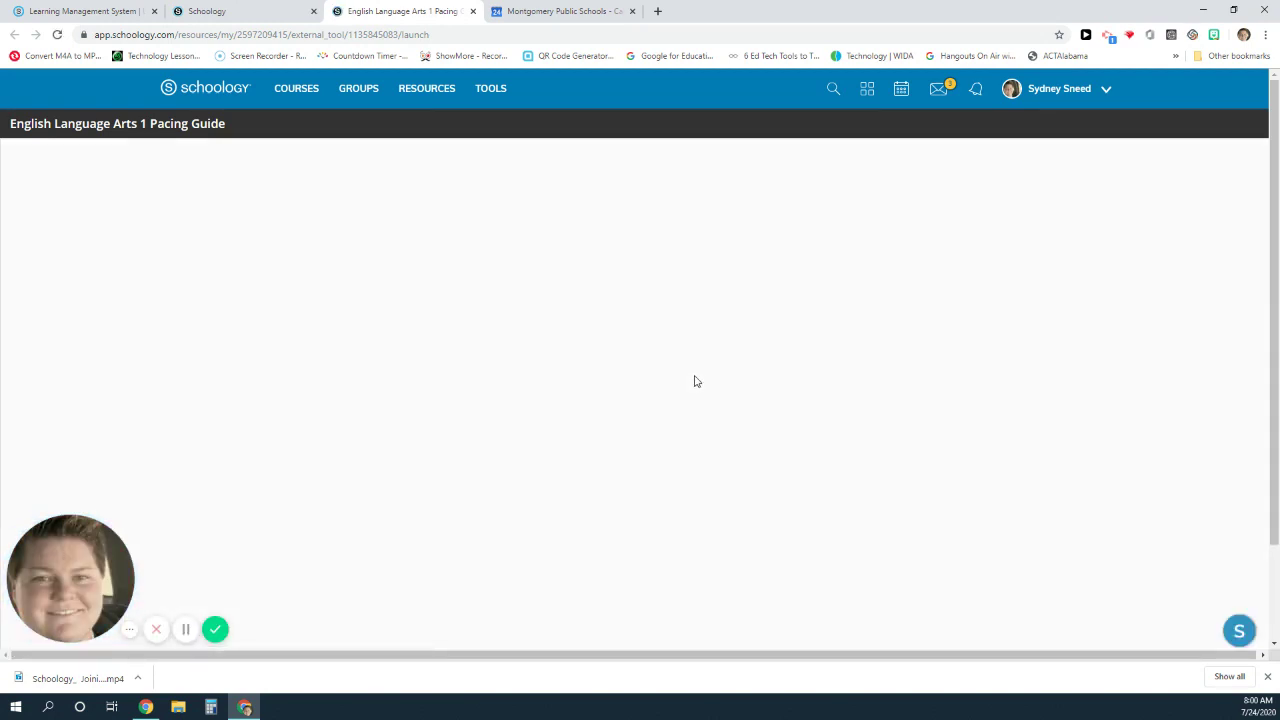
scroll(696, 381, "down", 1)
scroll(696, 381, "up", 1)
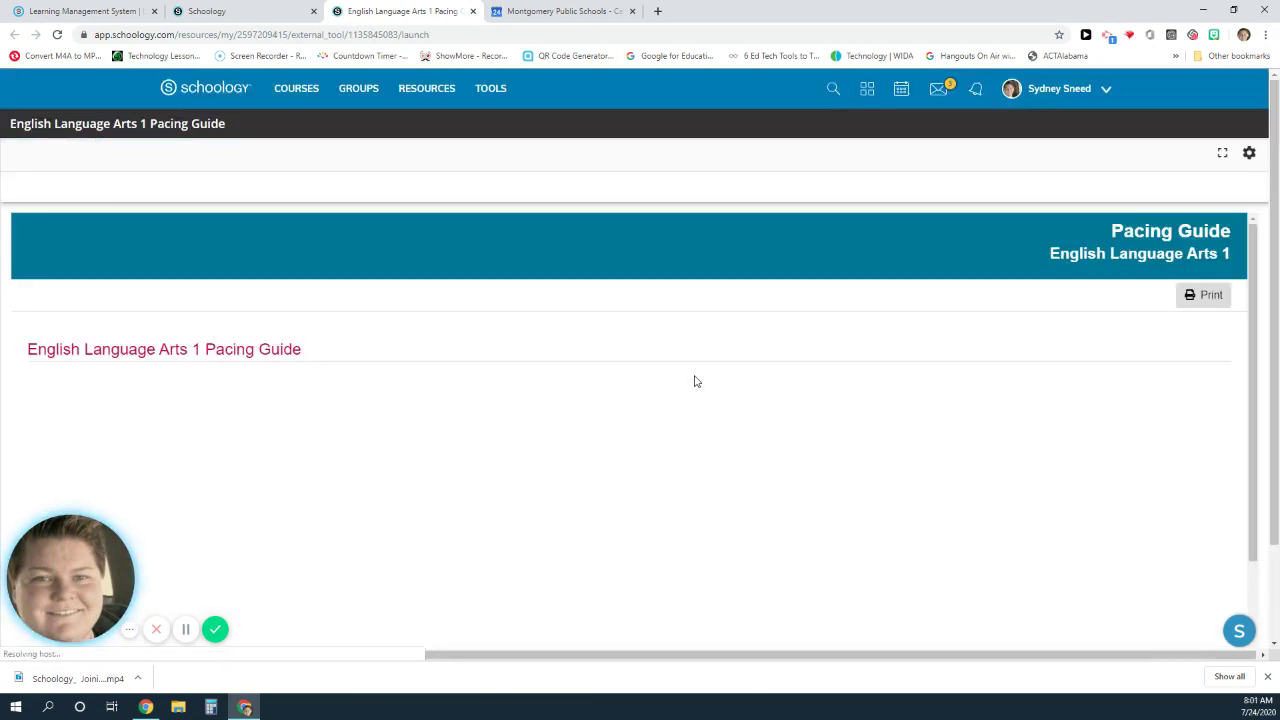
scroll(743, 392, "down", 2)
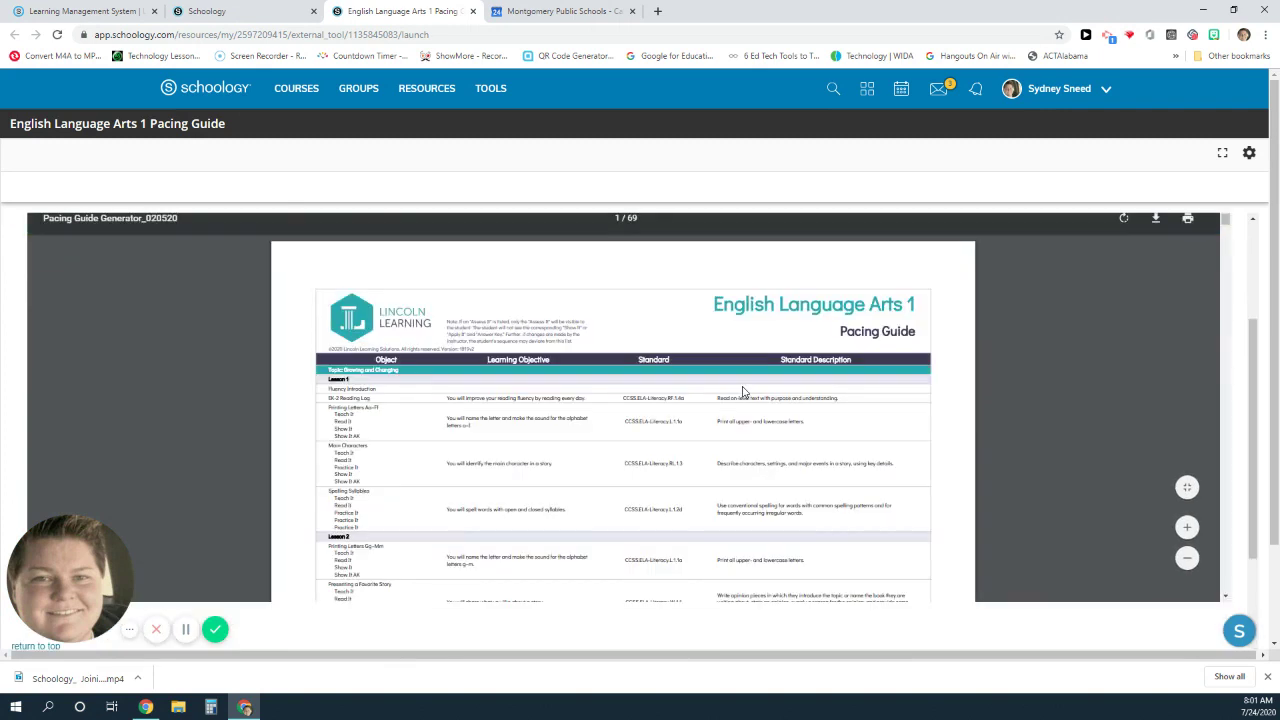
scroll(988, 503, "up", 2)
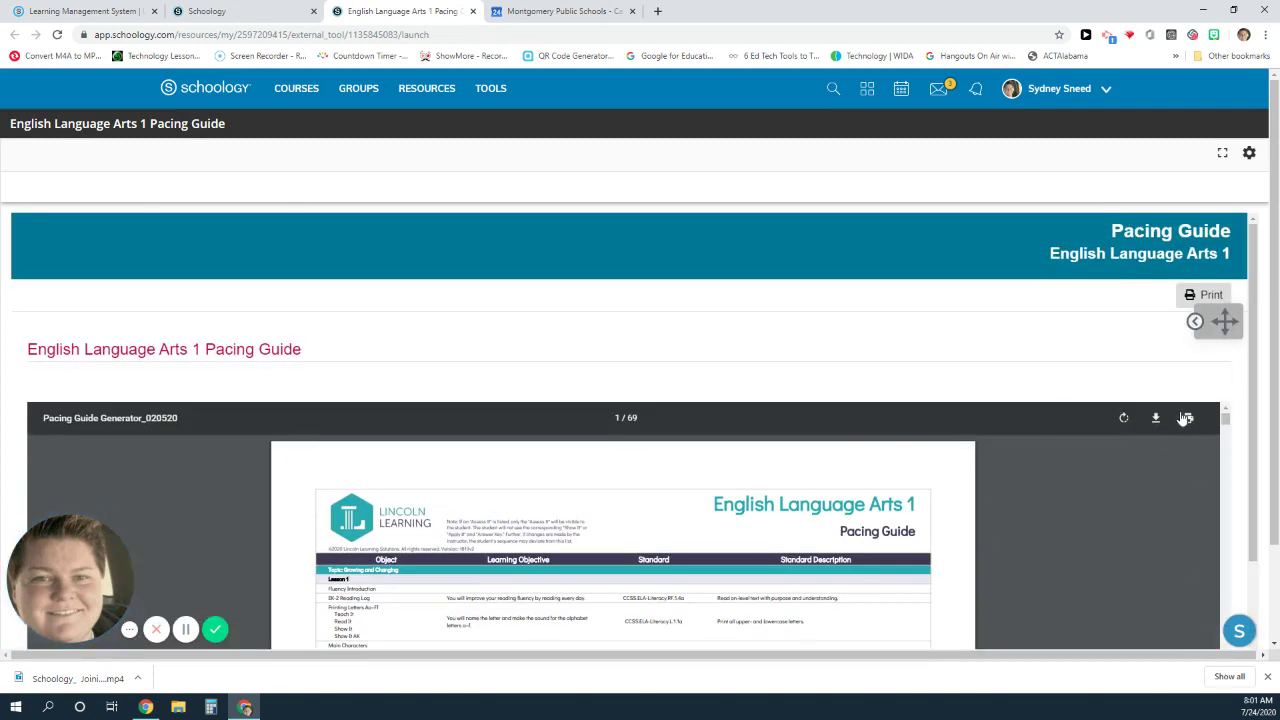
scroll(674, 385, "down", 2)
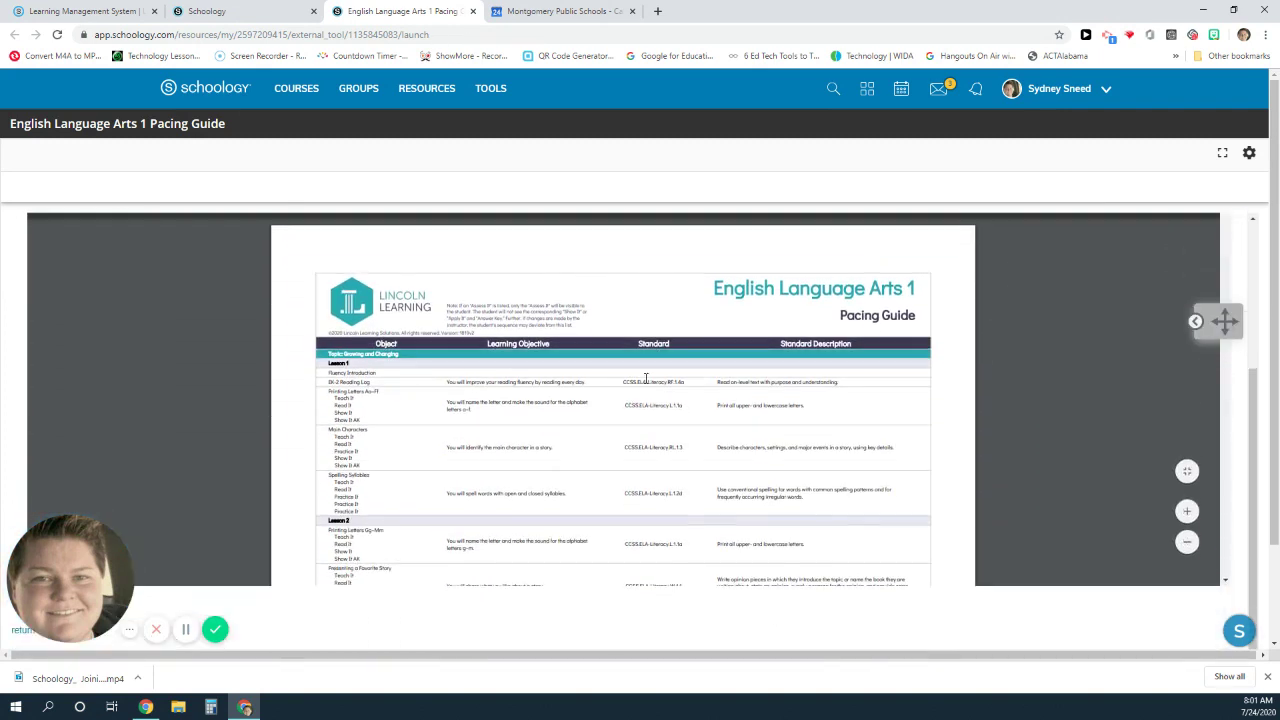
scroll(881, 430, "up", 2)
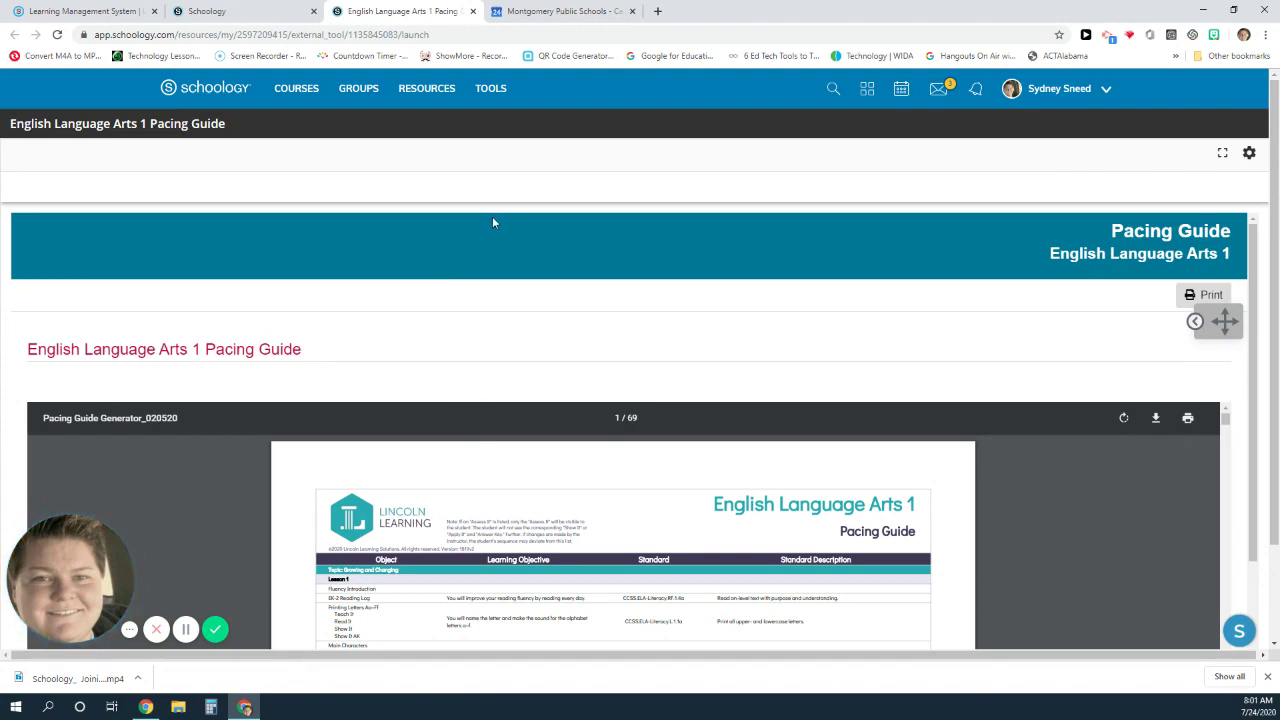
Open Section 1 of the My Sandbox course from the full list of courses.
left_click(290, 89)
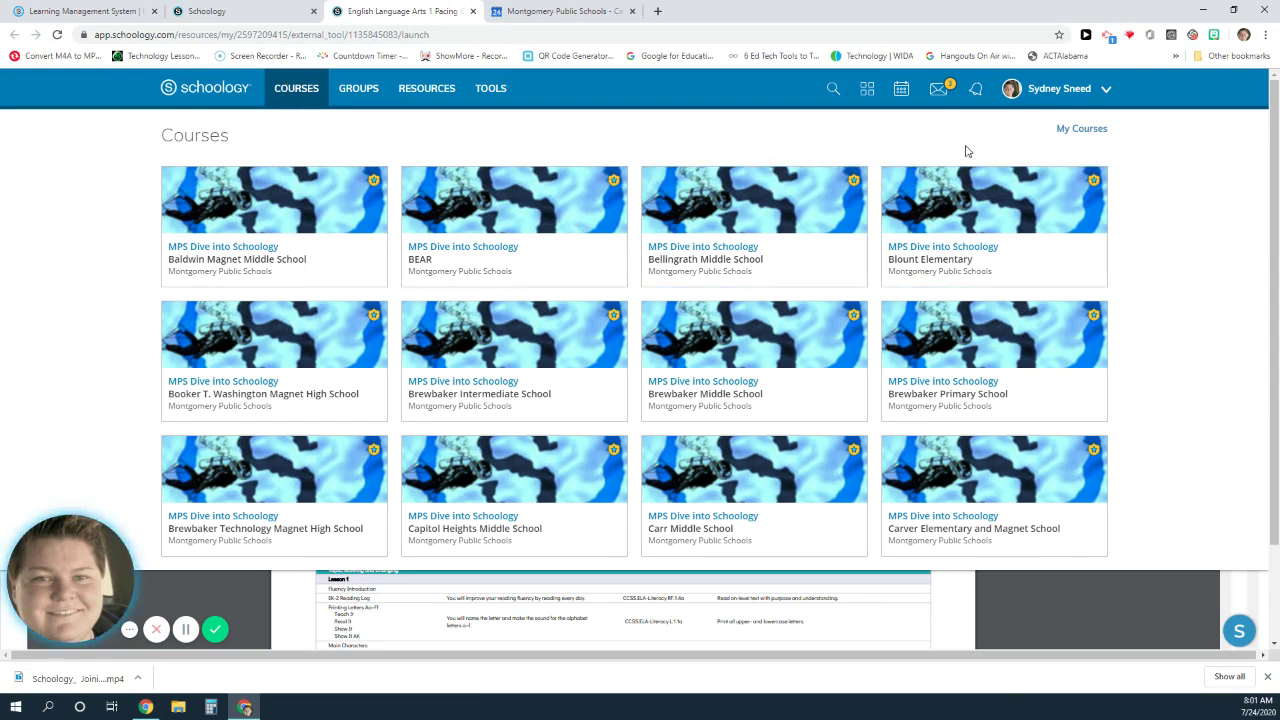
scroll(625, 300, "down", 1)
scroll(1060, 160, "up", 1)
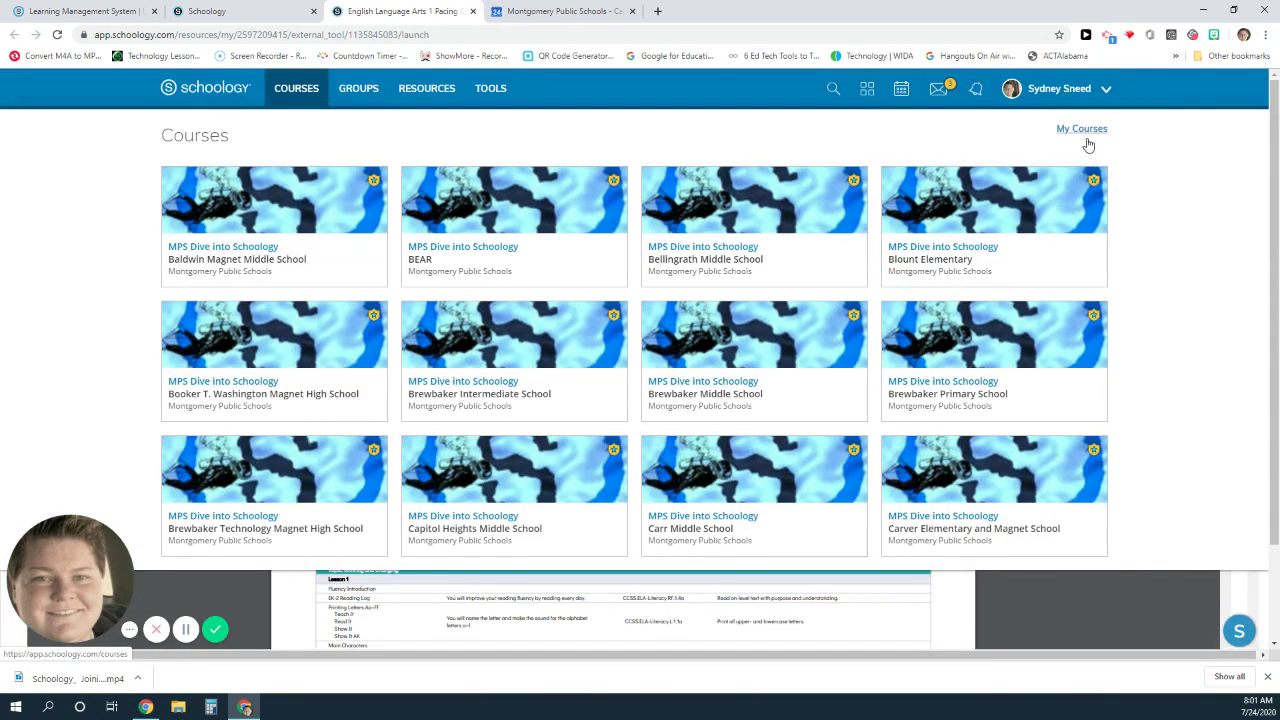
left_click(1080, 130)
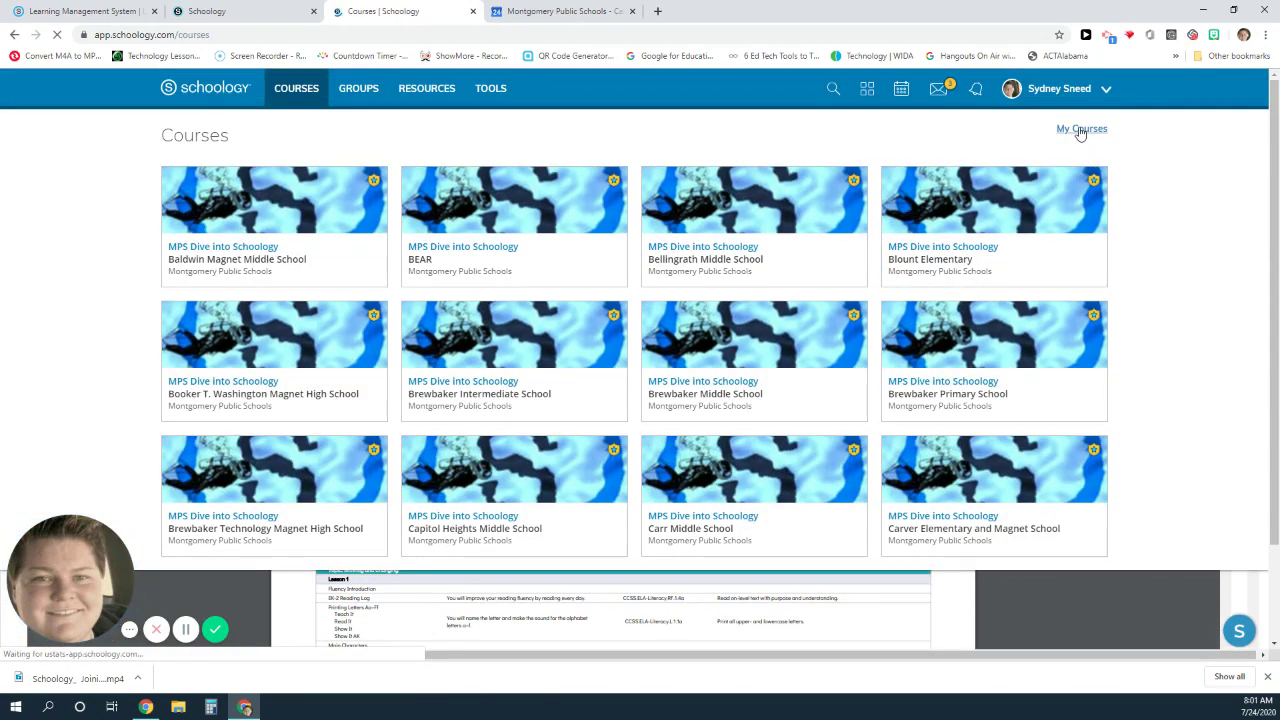
scroll(414, 417, "down", 6)
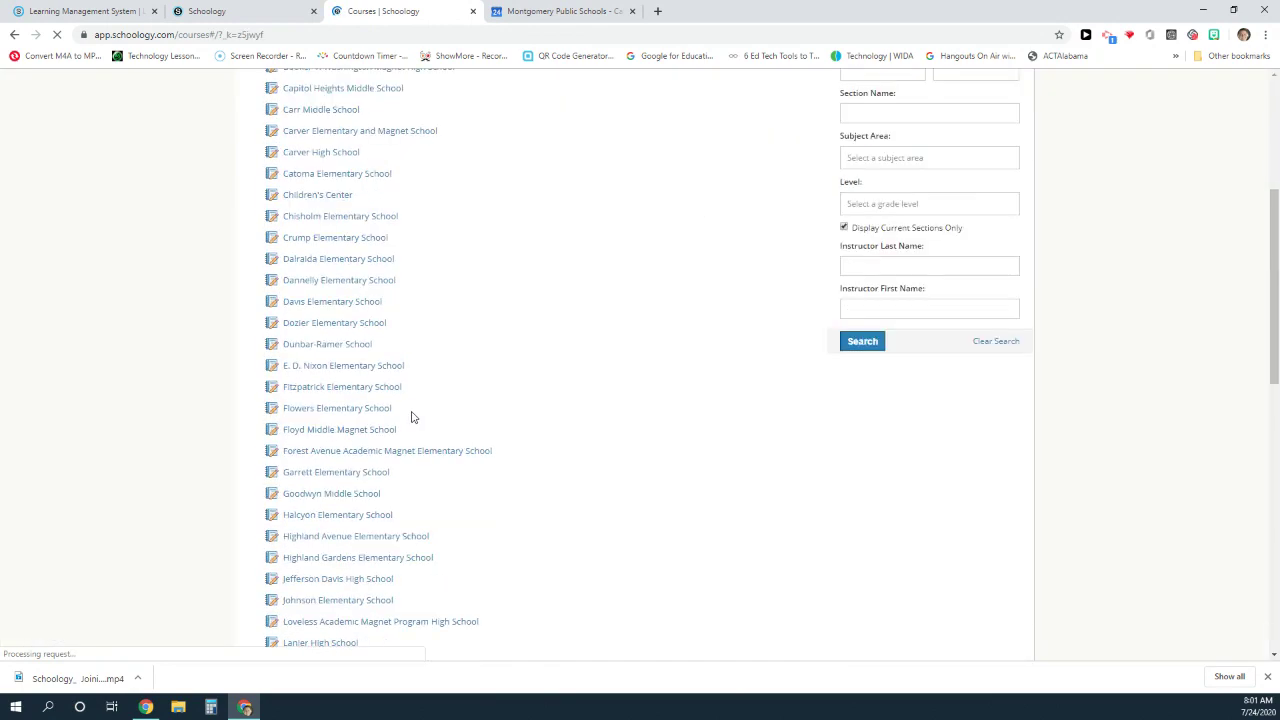
scroll(414, 417, "down", 3)
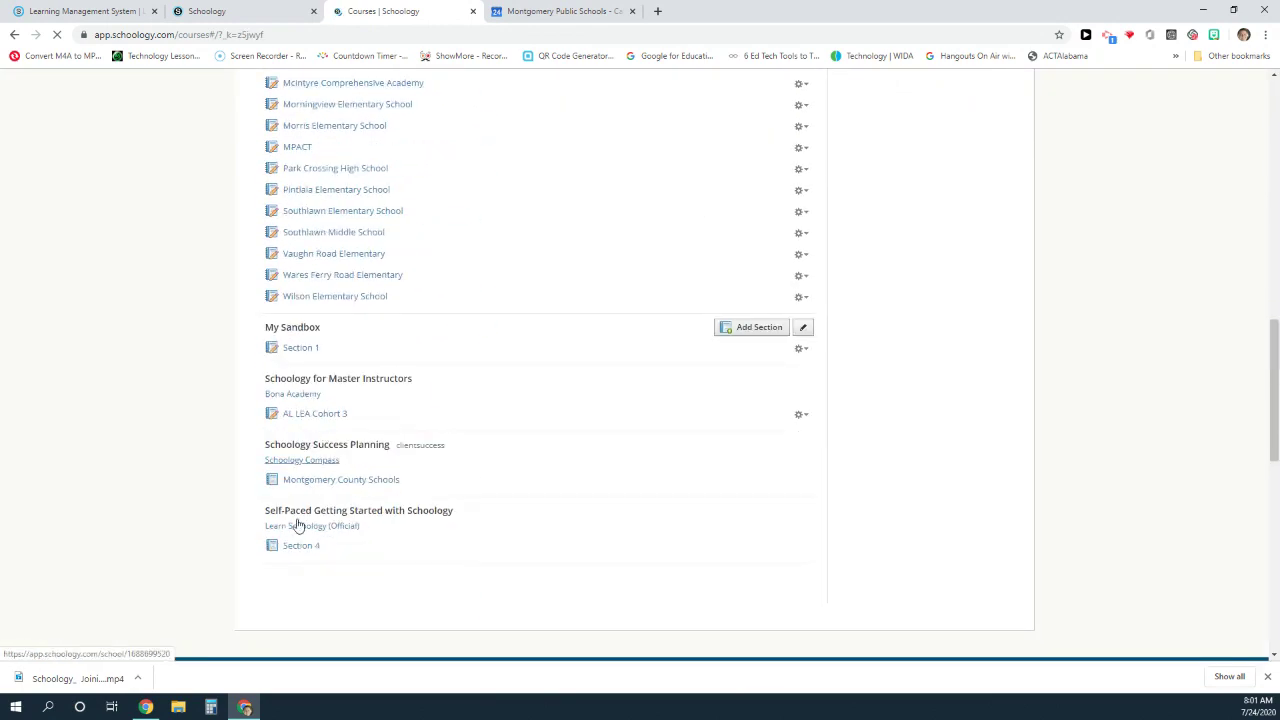
left_click(303, 349)
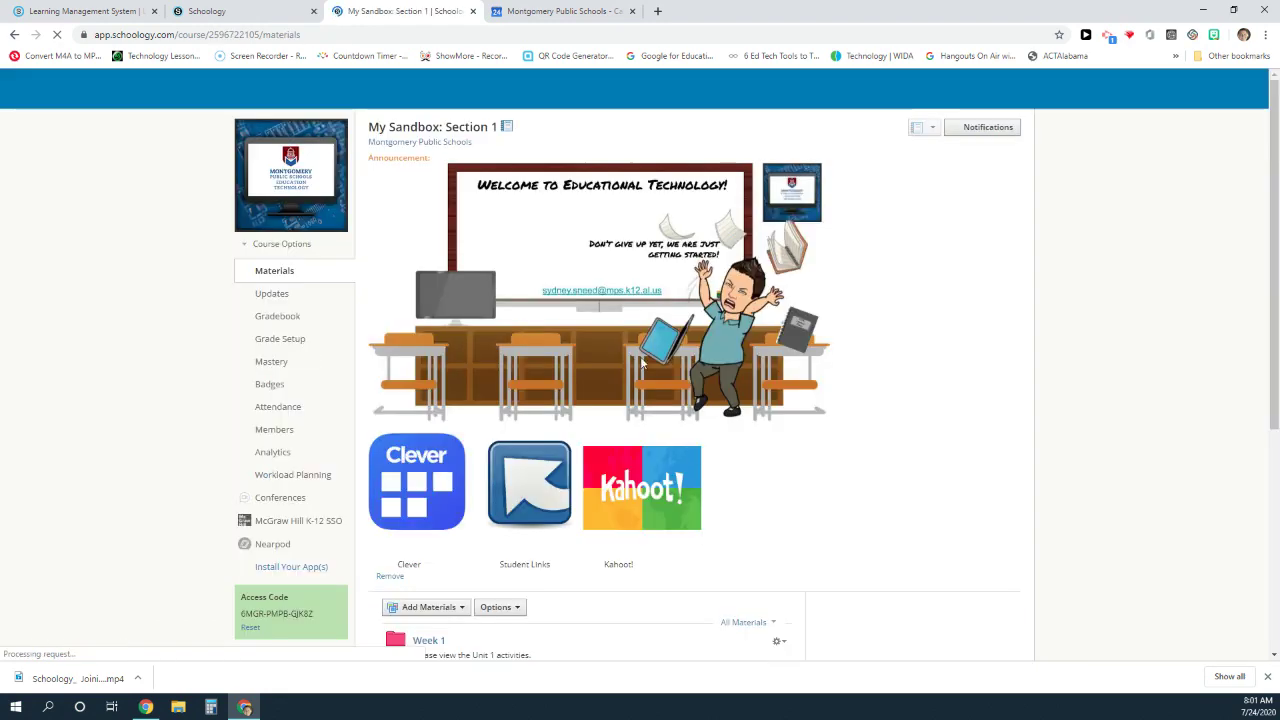
Look over the sandbox course materials and open the Week 3 folder.
scroll(894, 429, "down", 3)
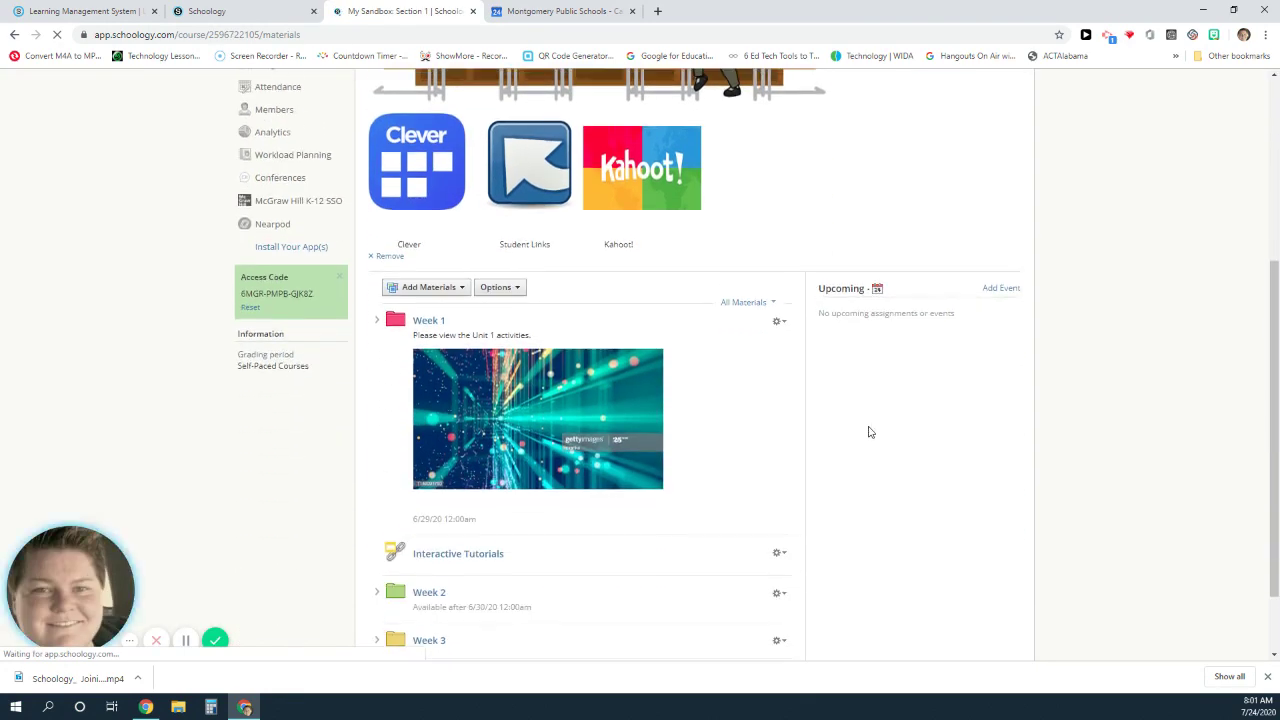
scroll(791, 463, "down", 1)
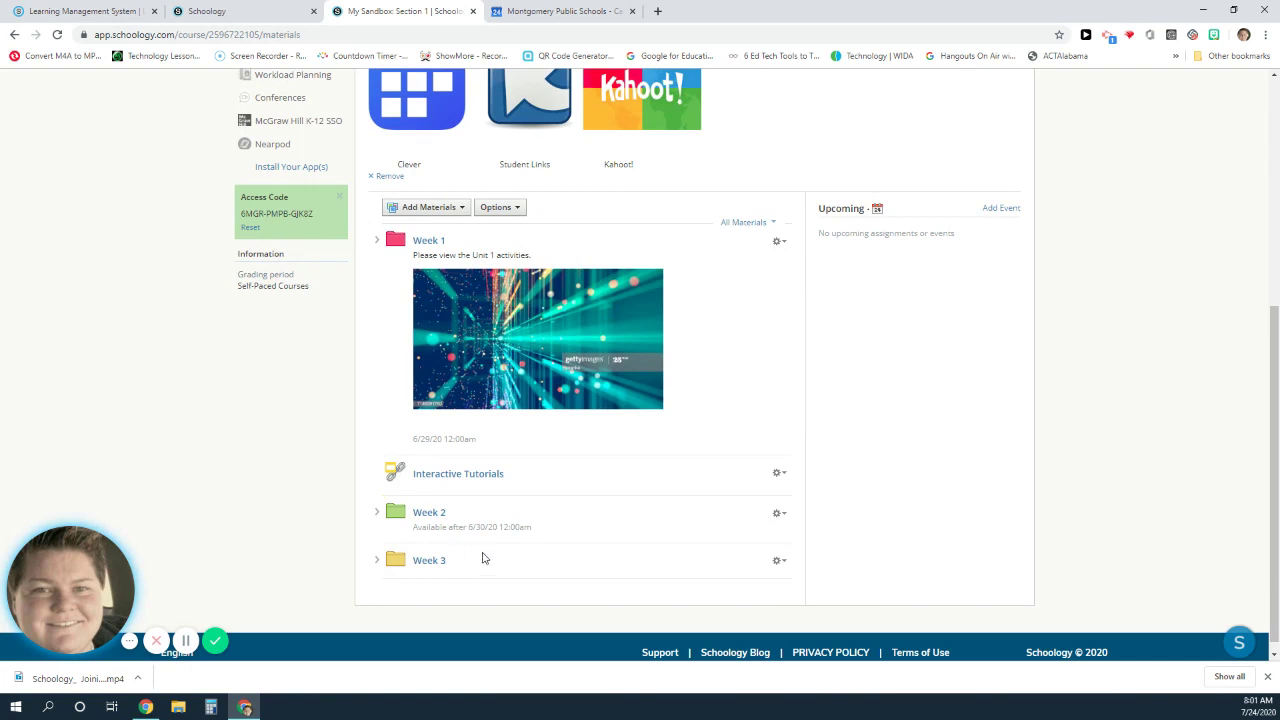
scroll(488, 557, "up", 1)
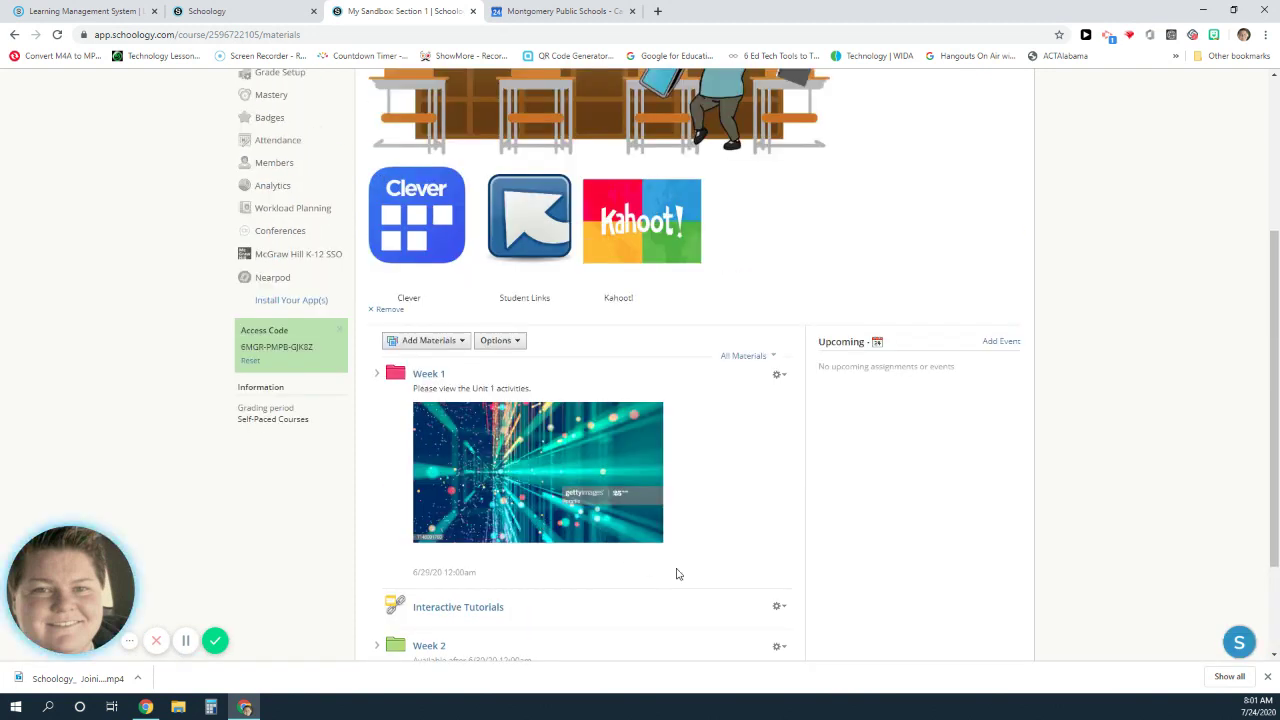
scroll(489, 554, "down", 1)
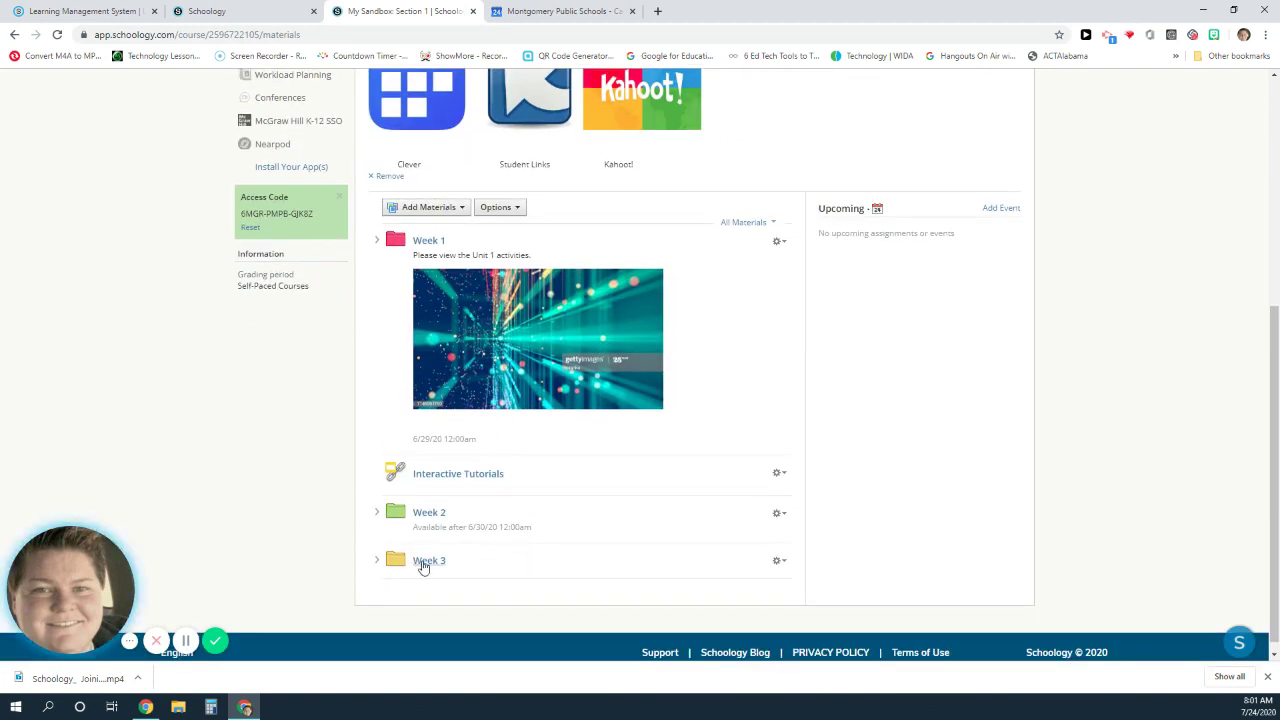
left_click(428, 565)
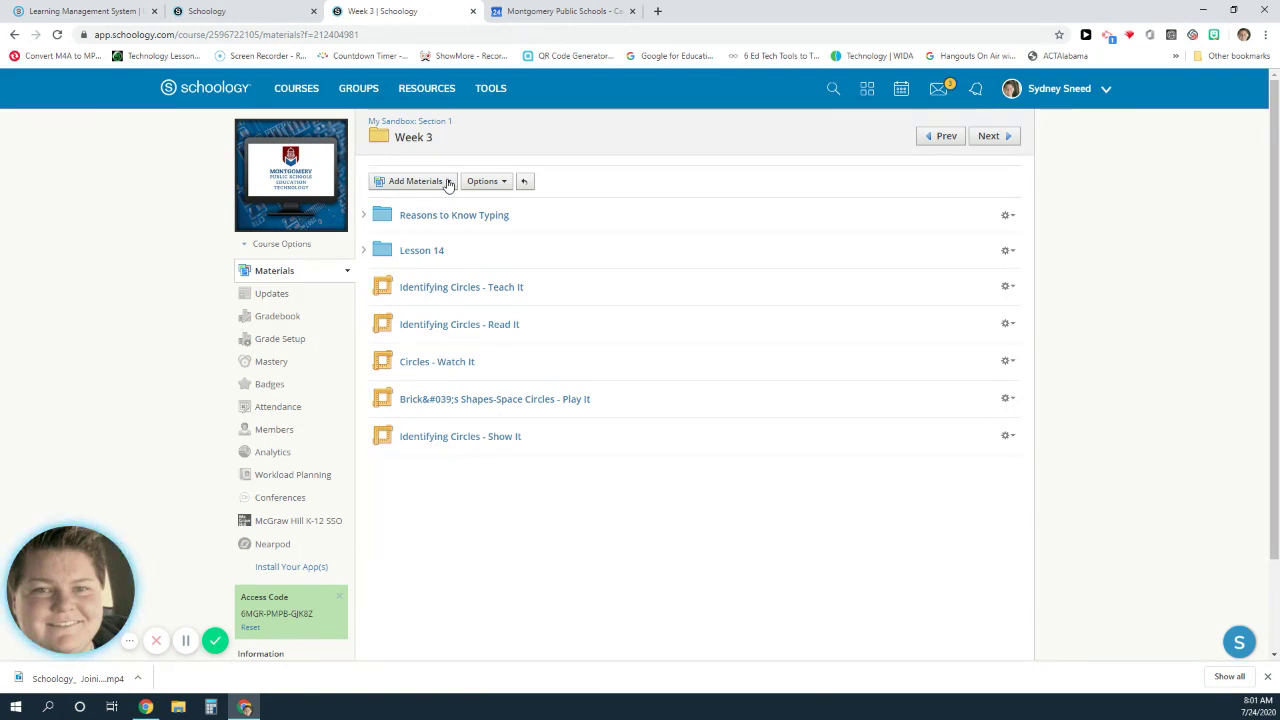
Start an import from resources into the Week 3 folder and open the Montgomery Public Schools group collection as its source.
left_click(449, 185)
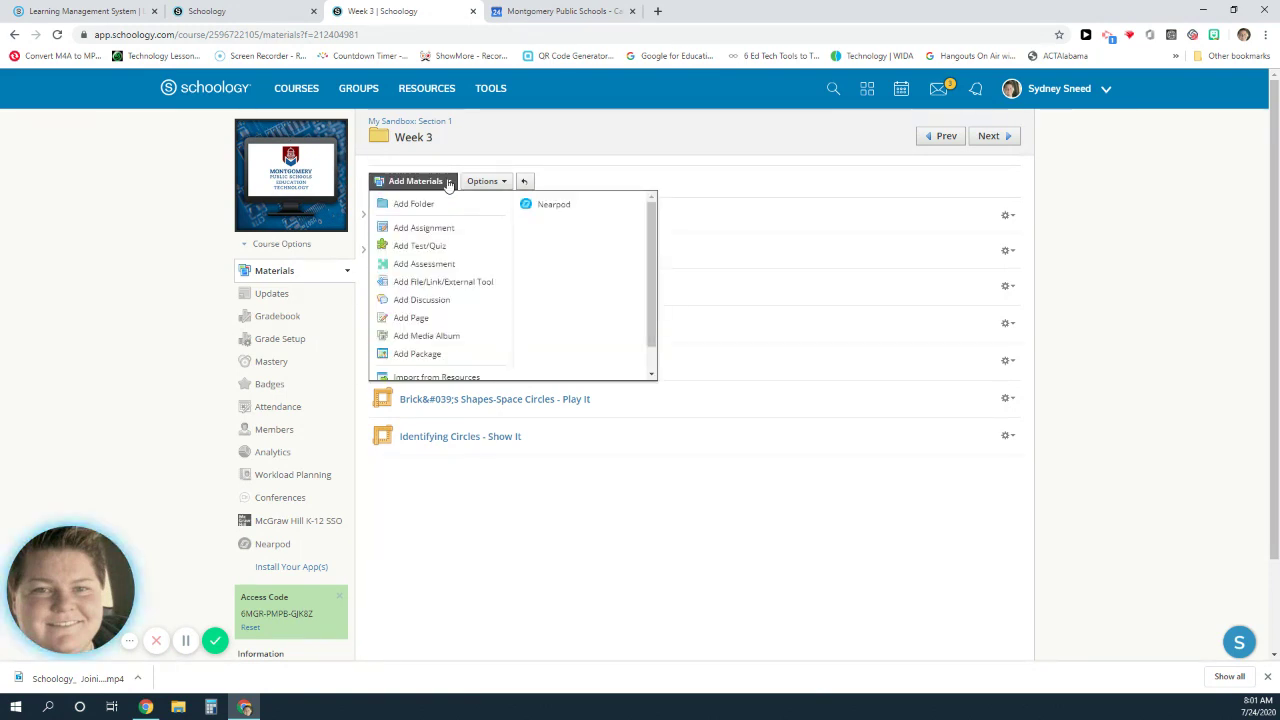
scroll(446, 300, "down", 1)
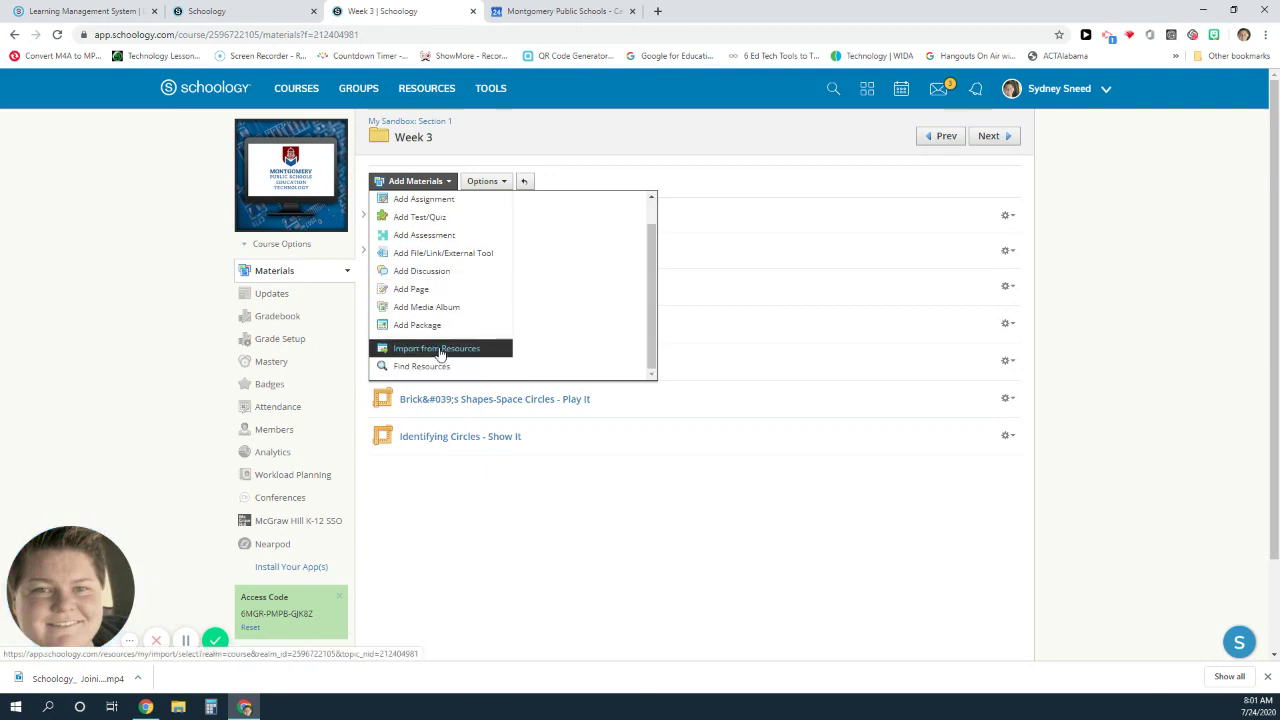
left_click(440, 350)
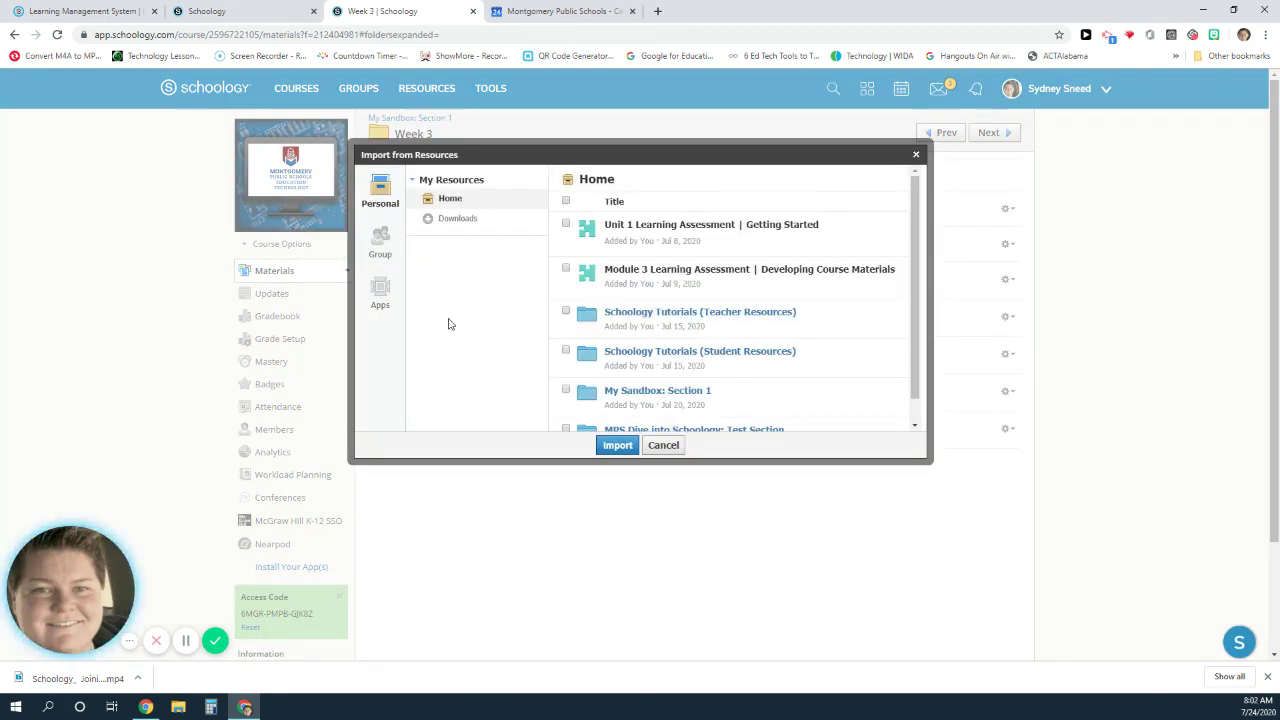
left_click(380, 250)
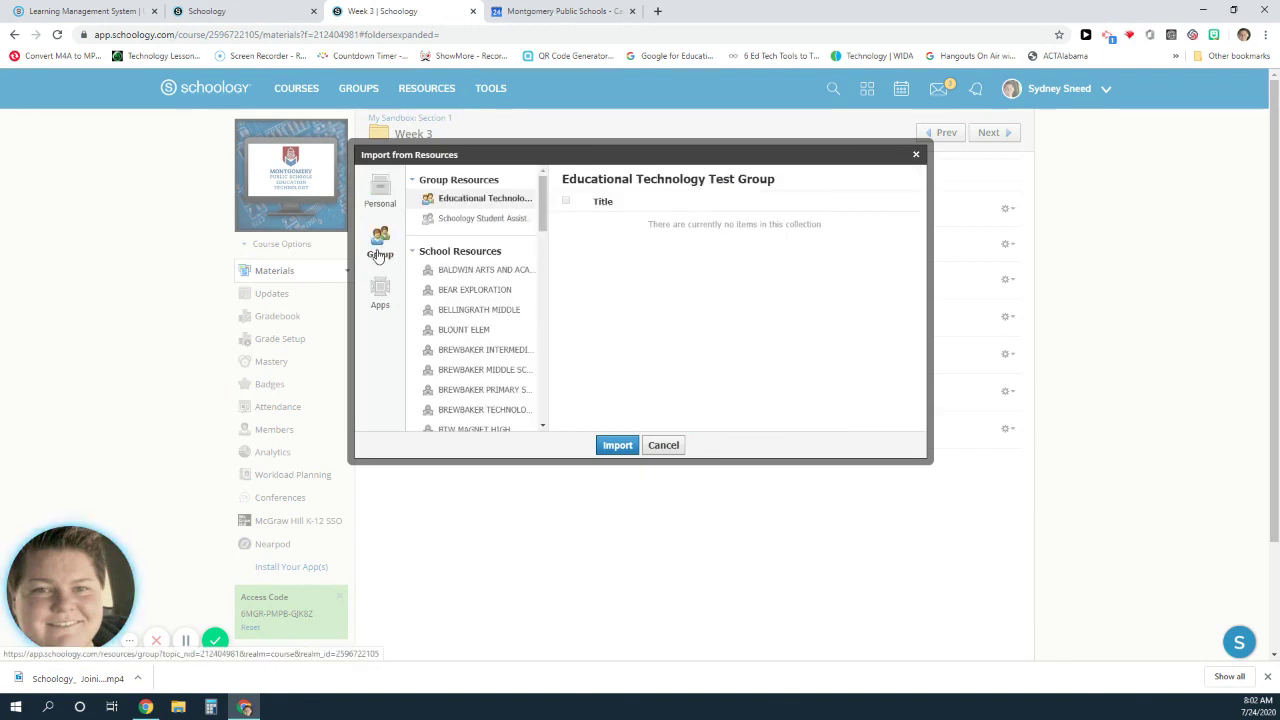
scroll(470, 312, "down", 6)
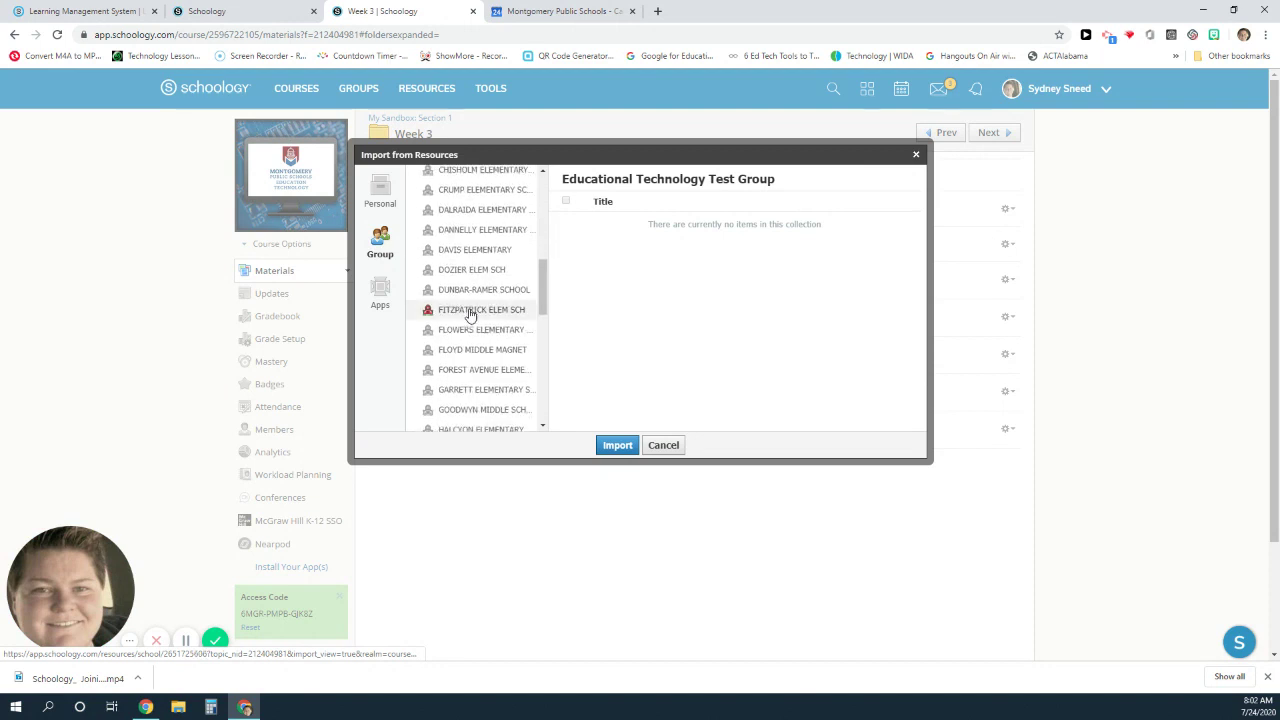
scroll(470, 313, "down", 3)
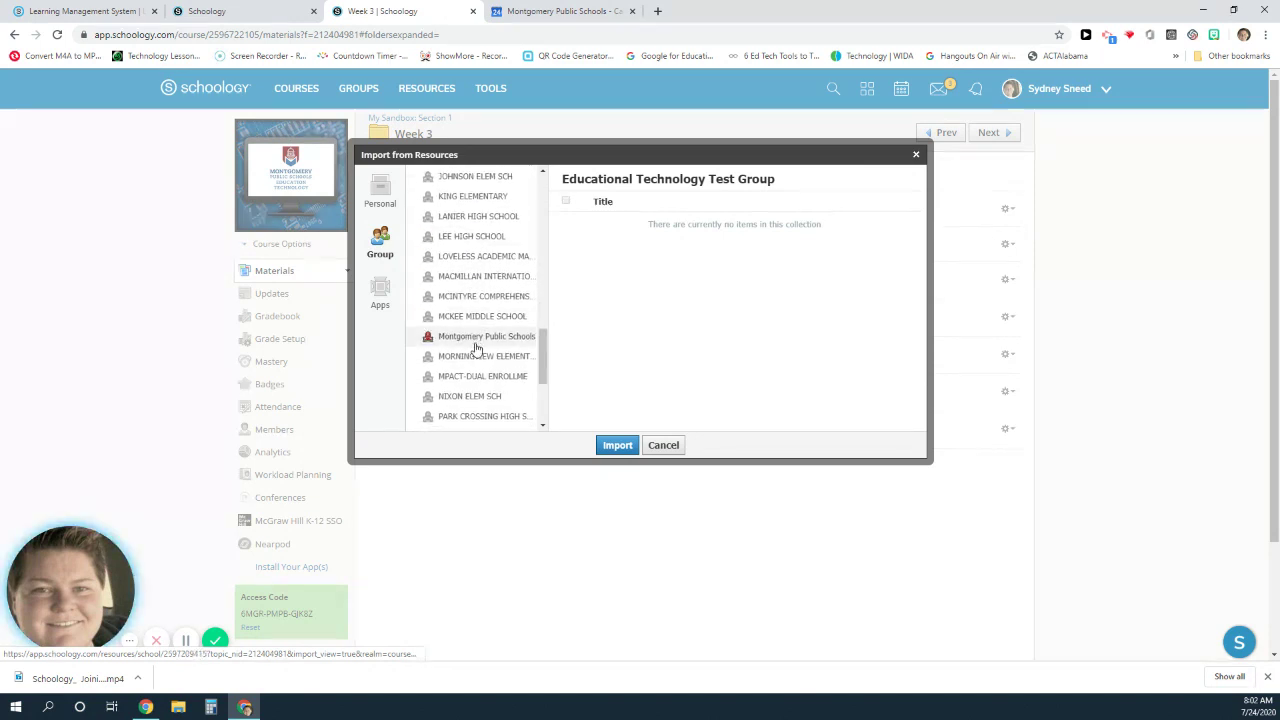
left_click(477, 340)
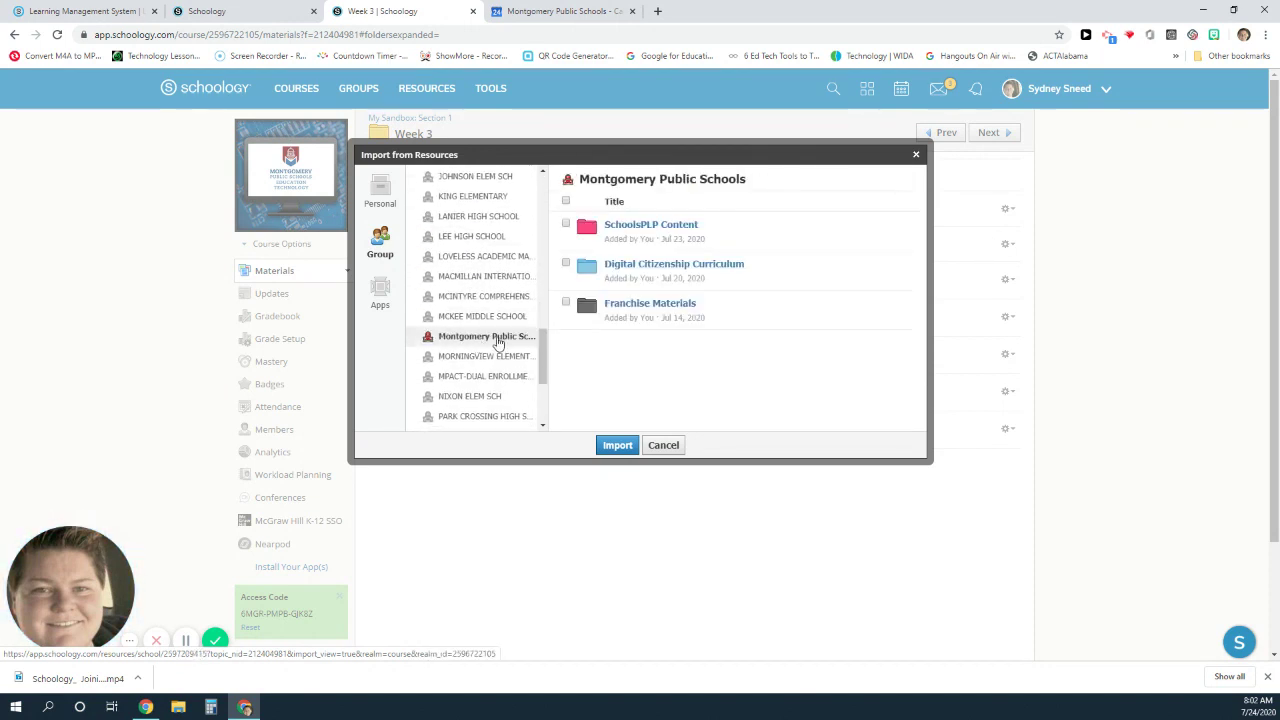
Browse SchoolsPLP Content to K-5 Content, 2nd Grade, 2nd Grade English Language Arts, Hard Work and Determination, and open Lesson 1.
left_click(646, 226)
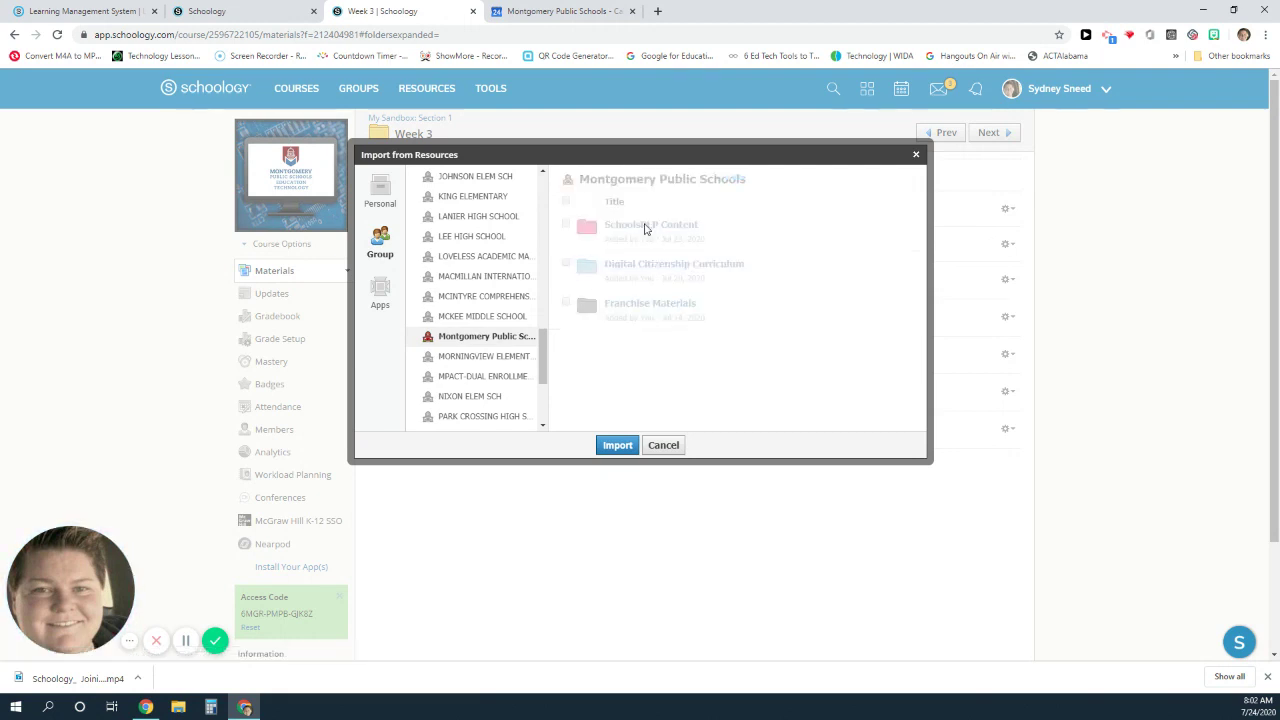
left_click(645, 229)
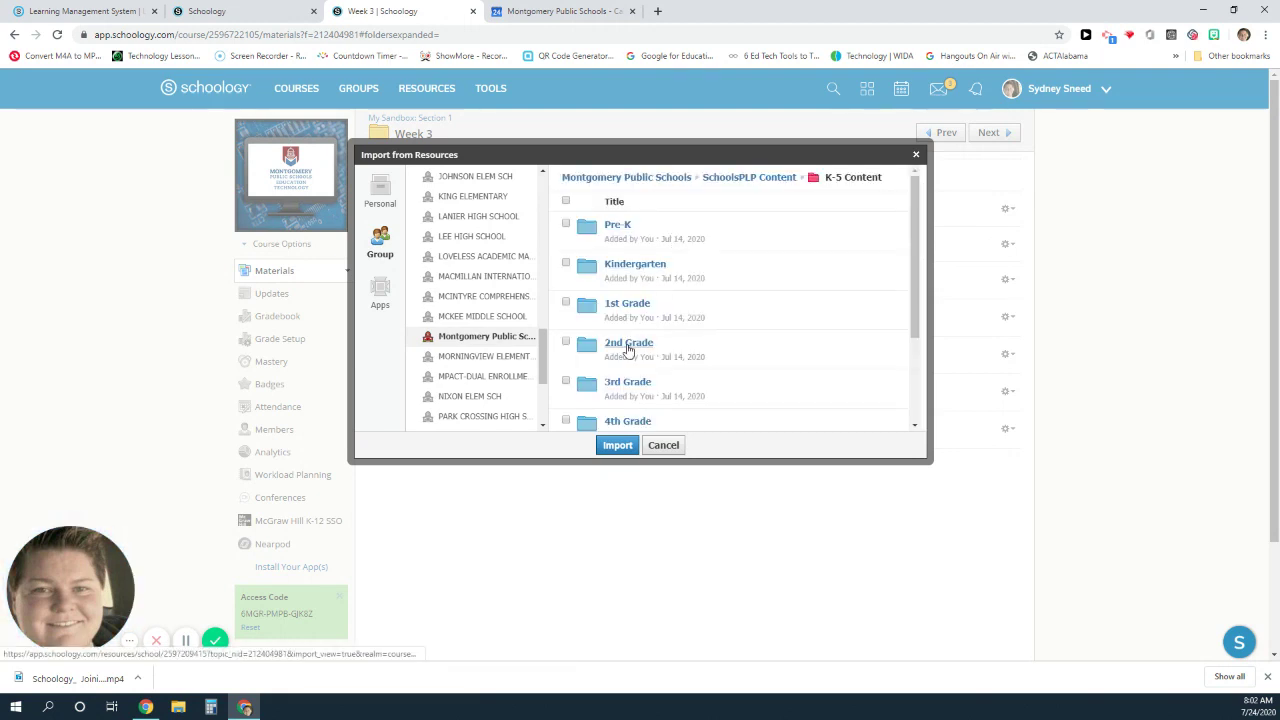
left_click(628, 344)
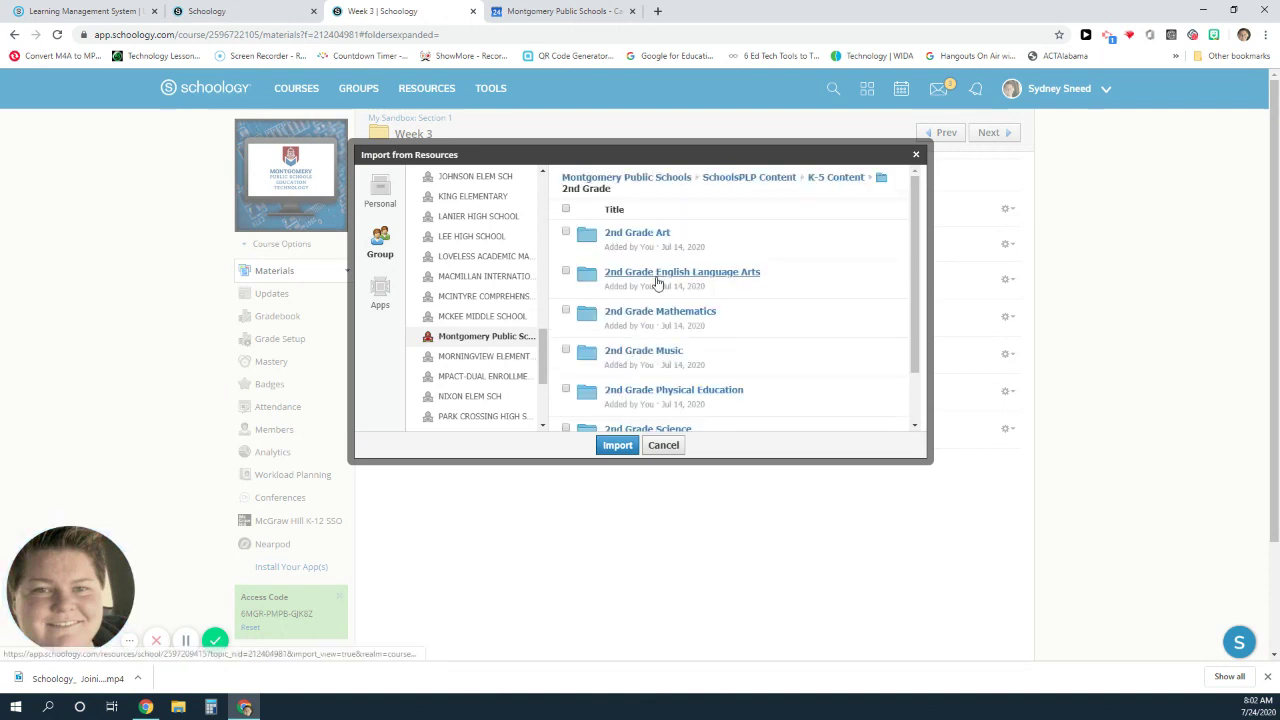
left_click(658, 276)
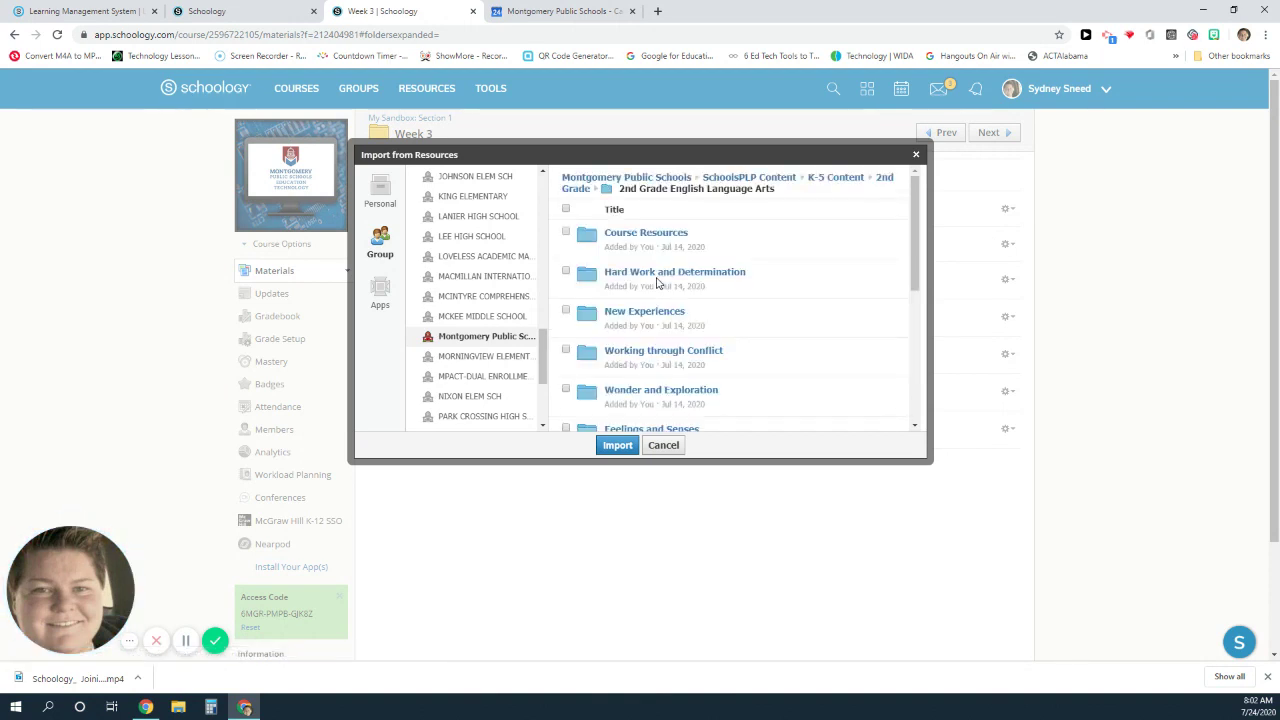
left_click(624, 273)
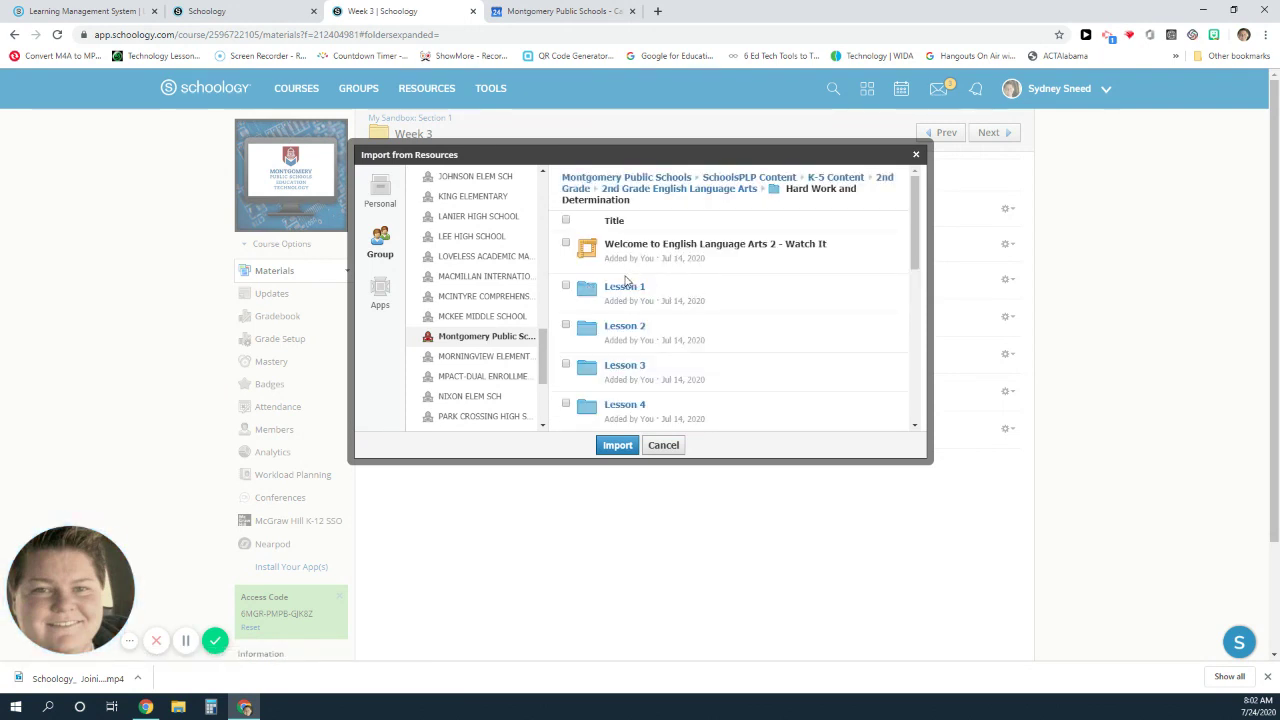
left_click(620, 287)
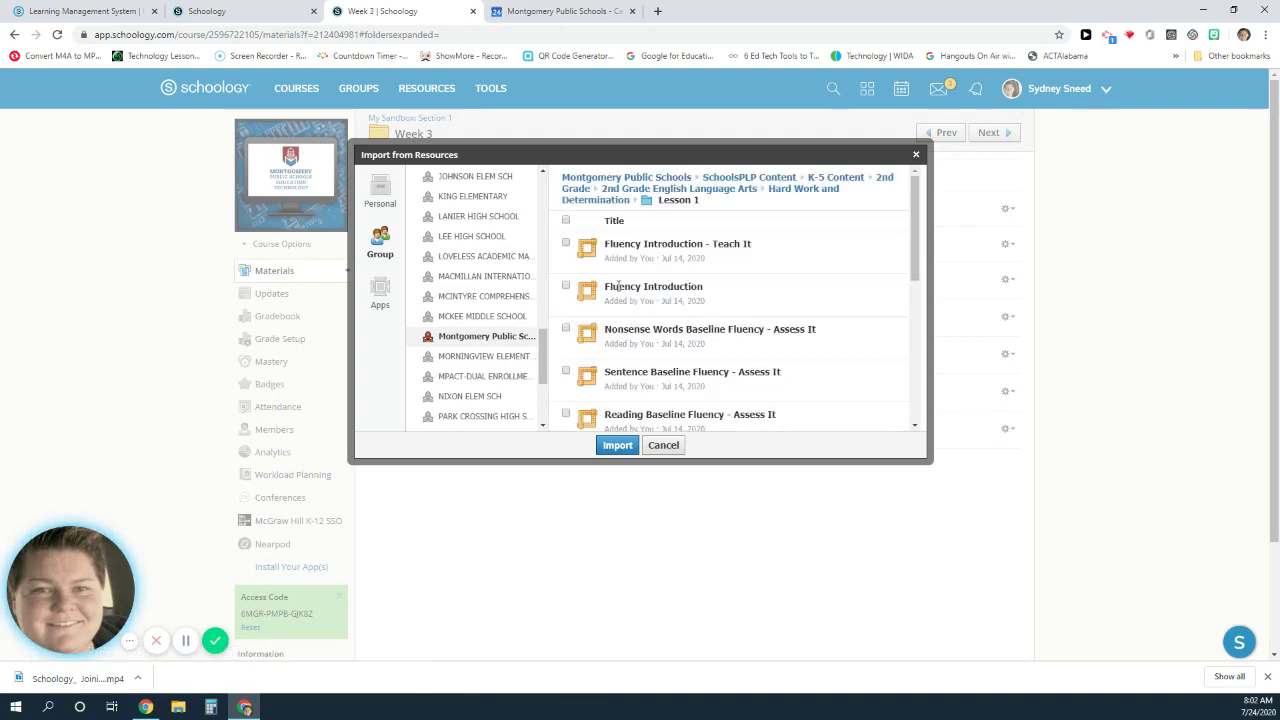
Look through the Lesson 1 items and select the two Fluency Introduction items, the three Baseline Fluency assessments and EK-2 Reading Log.
scroll(792, 288, "down", 3)
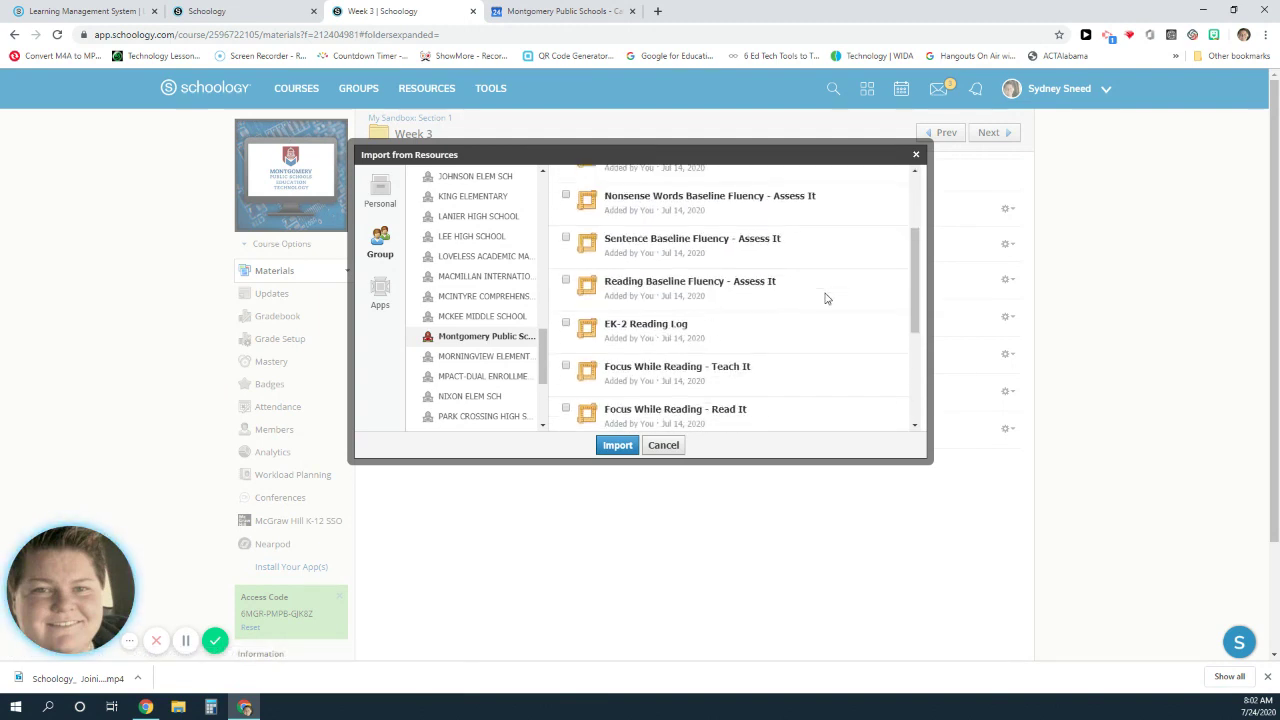
scroll(826, 298, "down", 5)
scroll(826, 298, "up", 7)
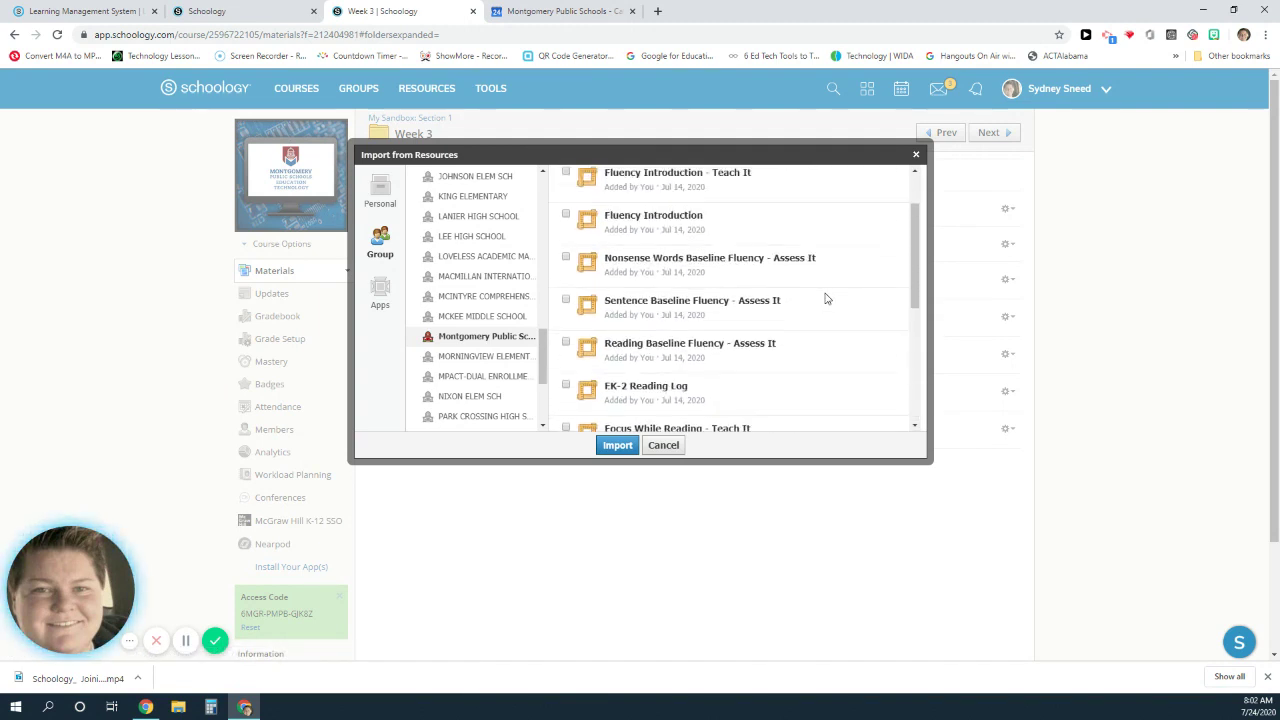
scroll(826, 298, "up", 2)
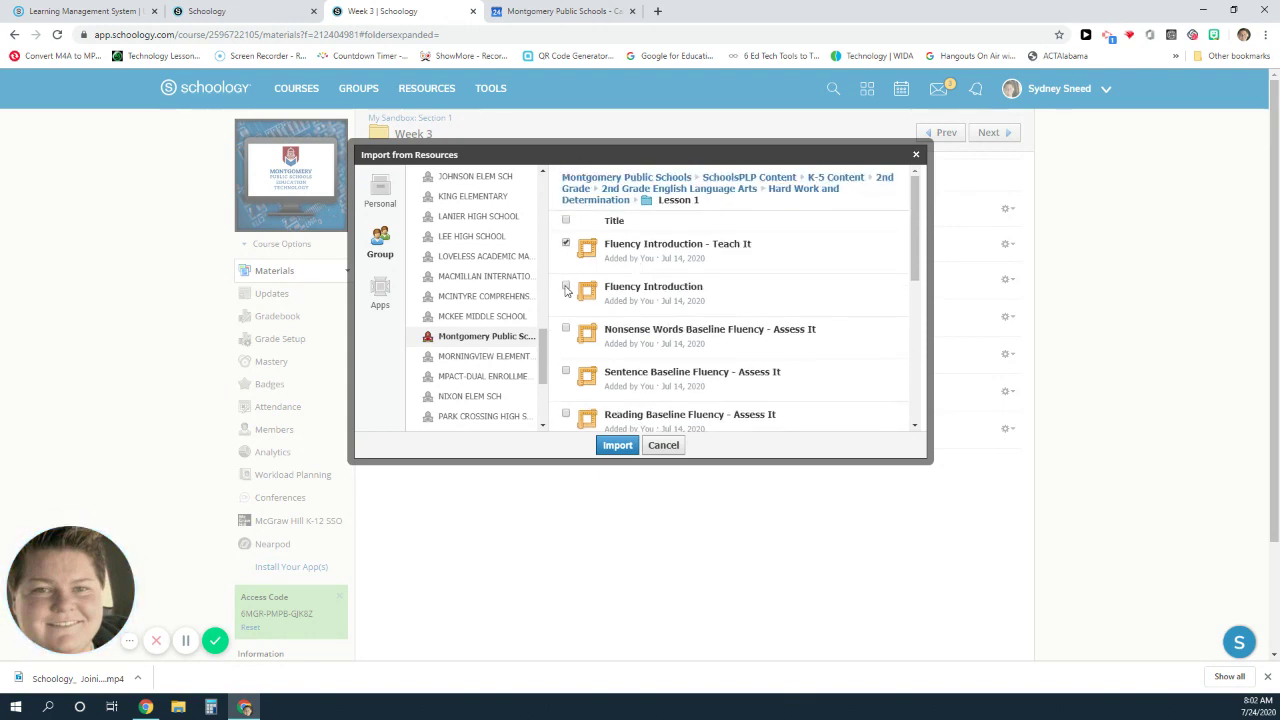
scroll(580, 290, "down", 2)
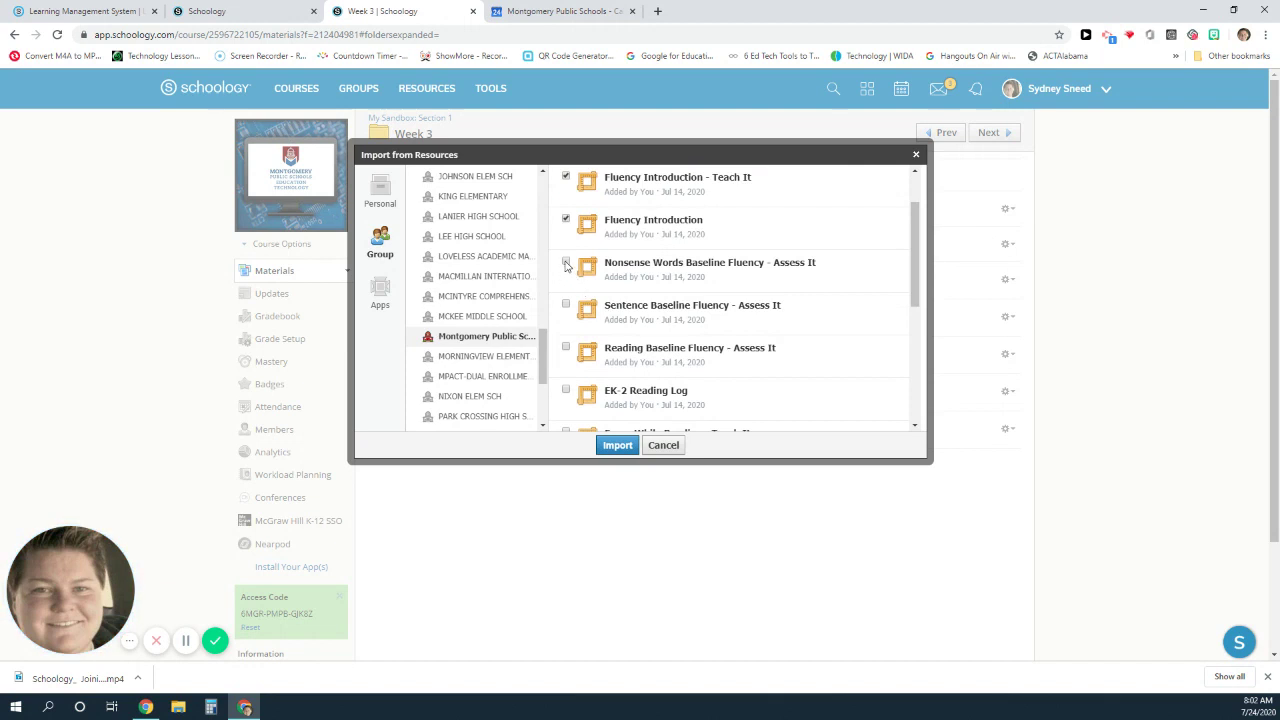
left_click(566, 303)
scroll(650, 360, "down", 2)
left_click(566, 323)
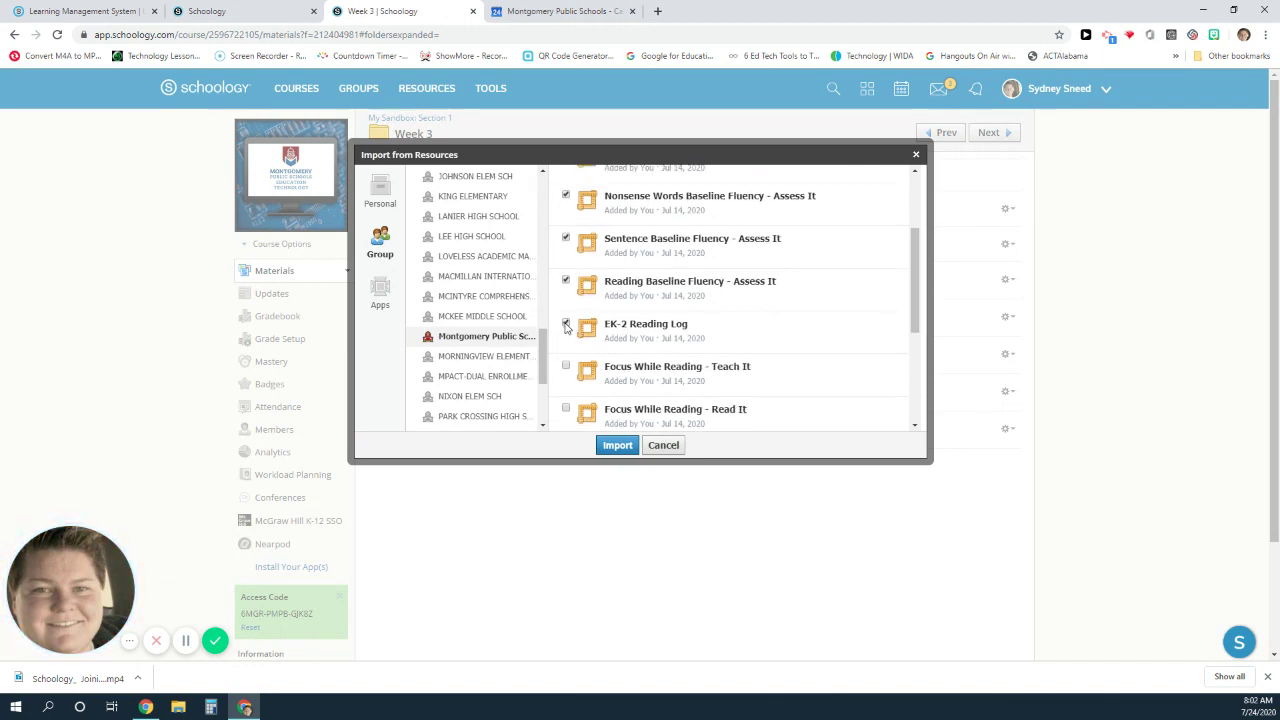
Add the Focus While Reading and Spelling Short Vowel Words items to the selection, leaving out Focus While Reading - Show It AK.
scroll(690, 357, "down", 2)
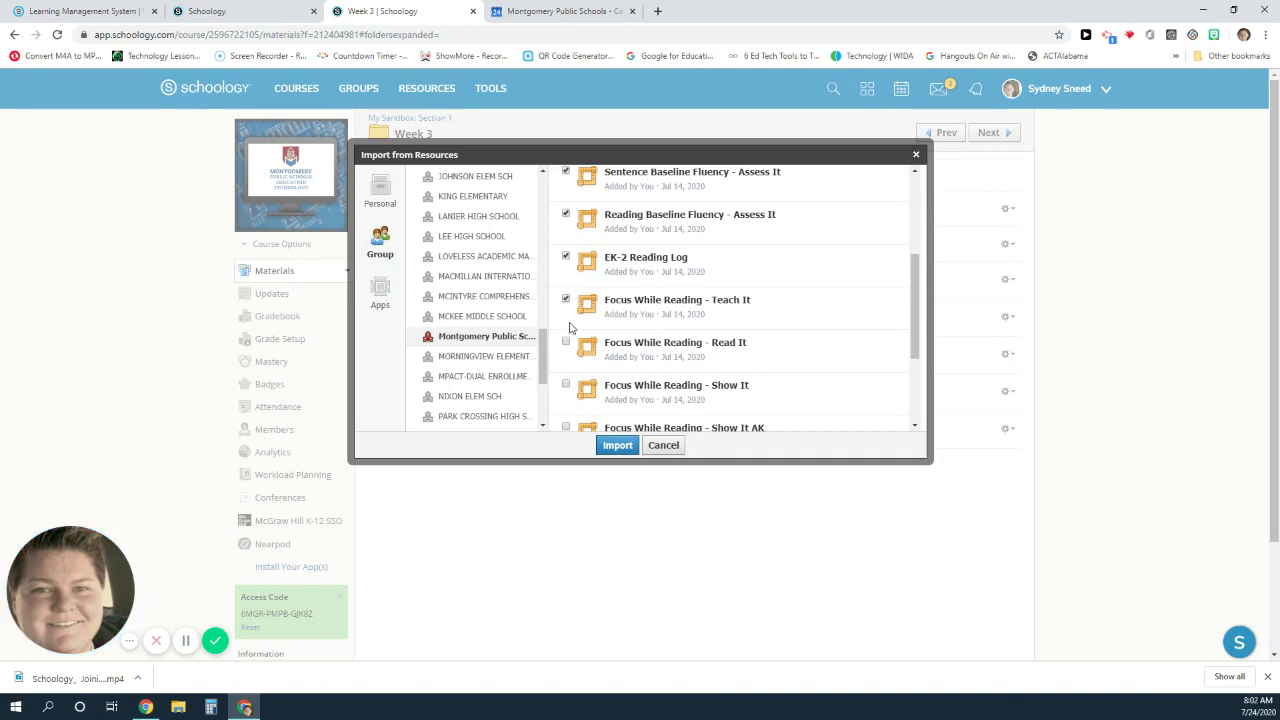
left_click(566, 386)
scroll(810, 400, "down", 1)
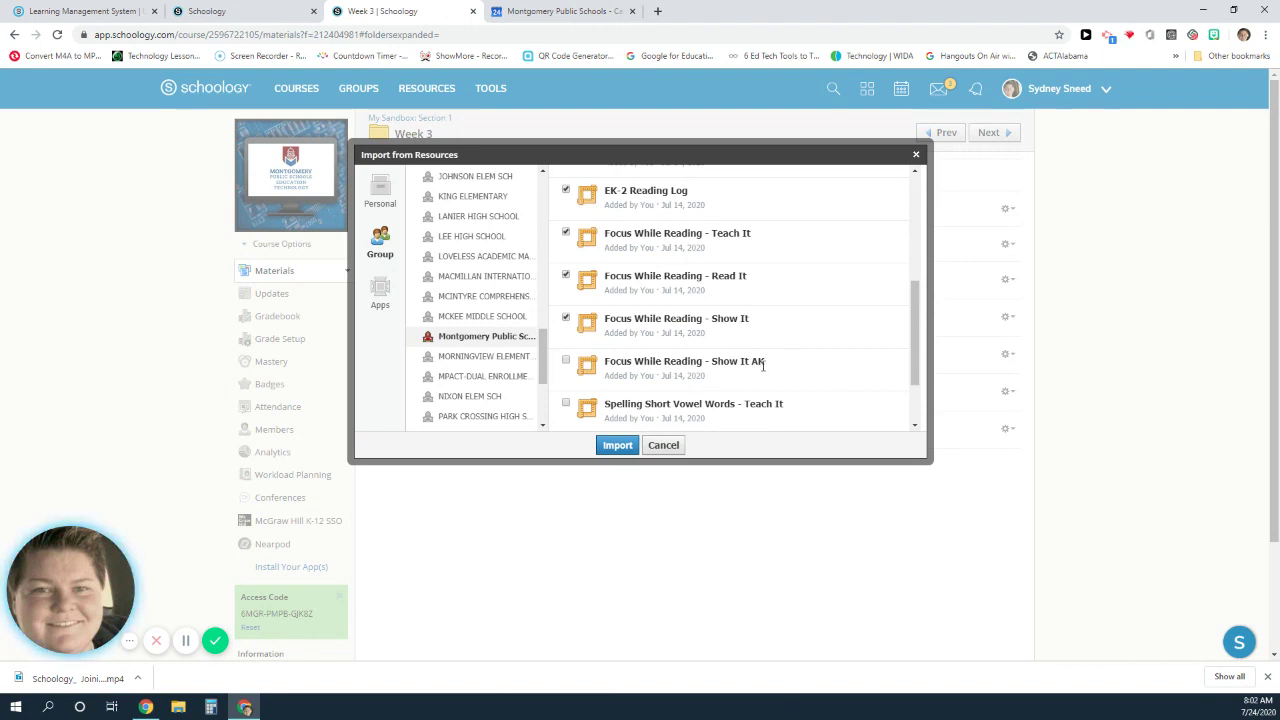
scroll(604, 377, "down", 2)
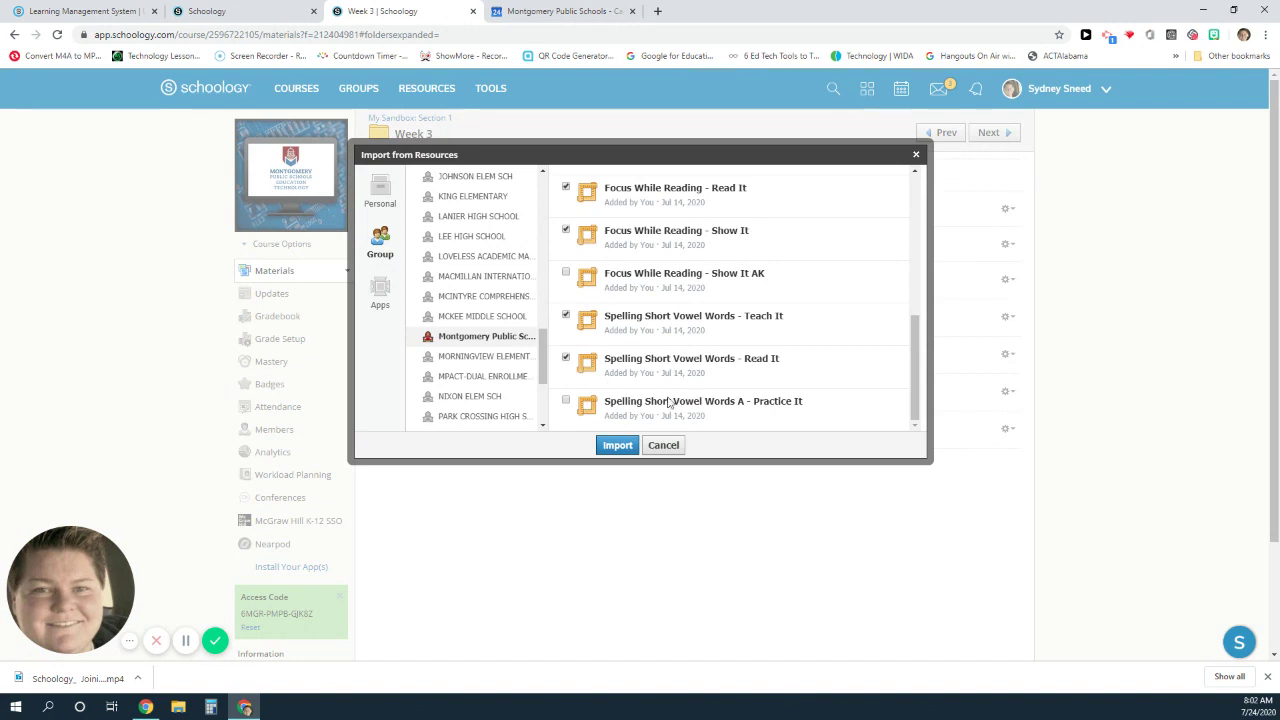
left_click(566, 400)
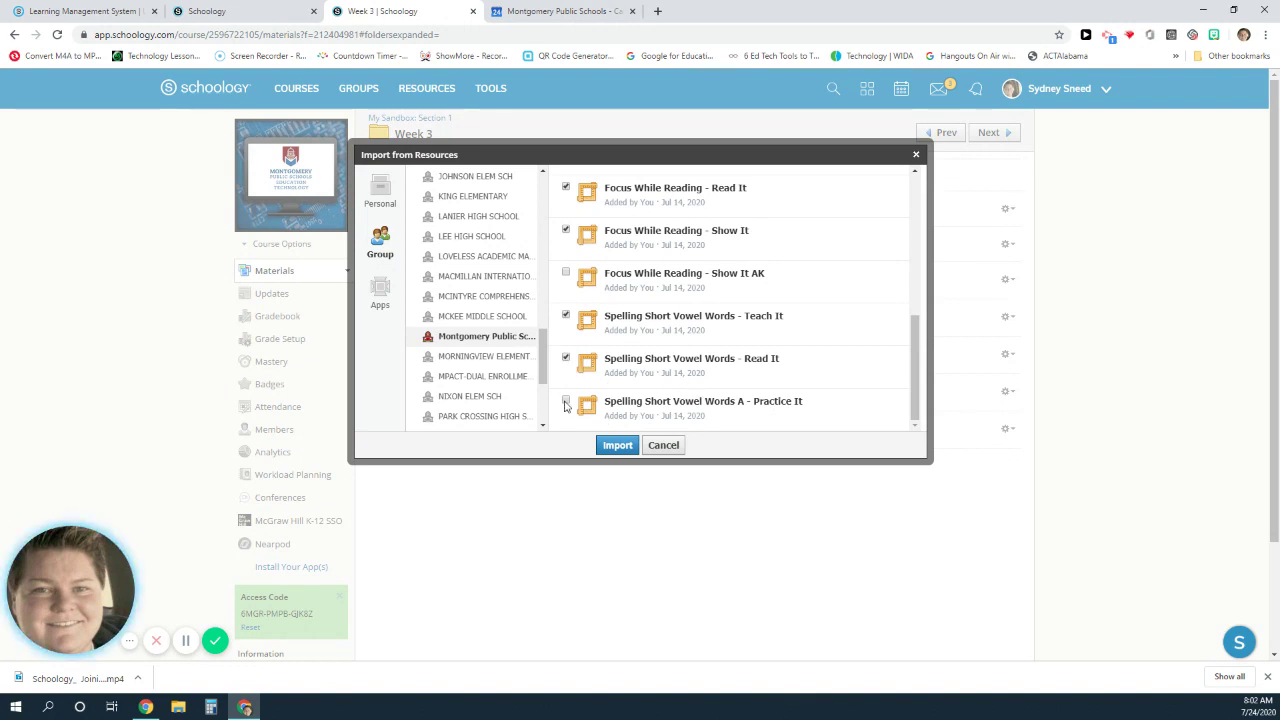
Import the selected Lesson 1 items into the Week 3 folder and look over the folder's contents.
left_click(618, 446)
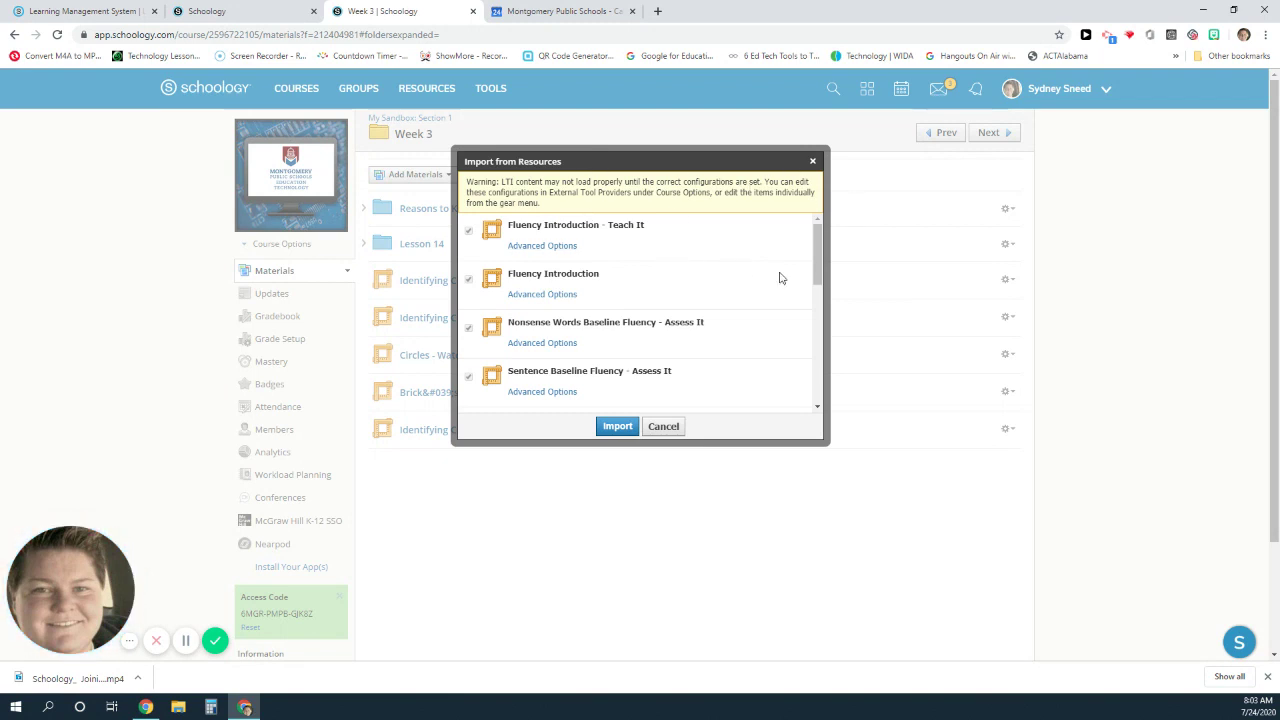
left_click(608, 426)
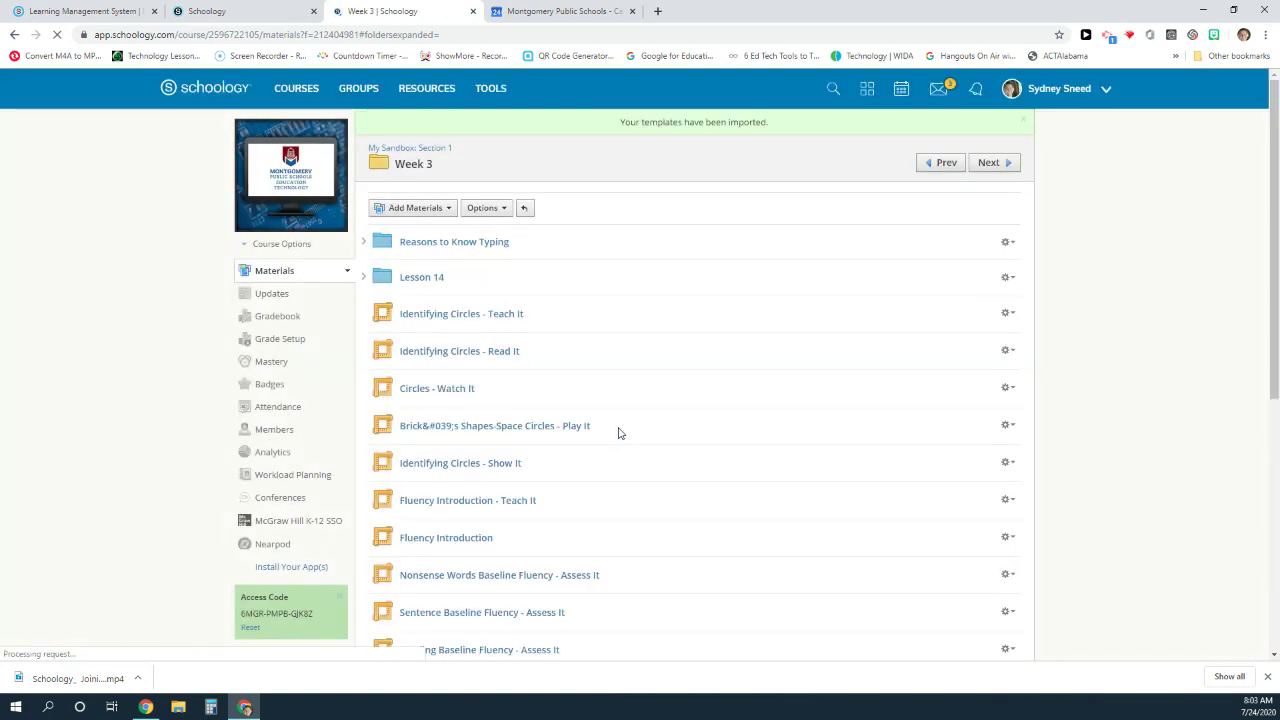
scroll(619, 403, "down", 4)
scroll(618, 403, "up", 4)
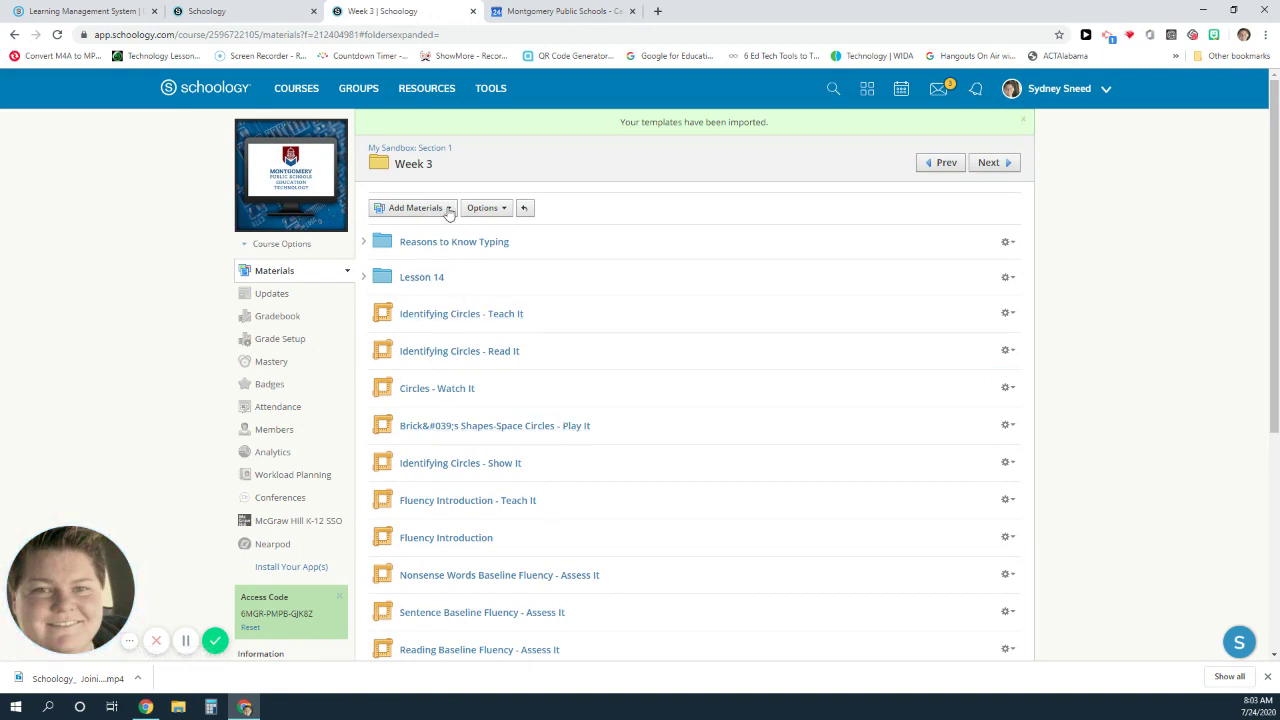
Create a folder titled Monday inside the Week 3 folder.
left_click(449, 208)
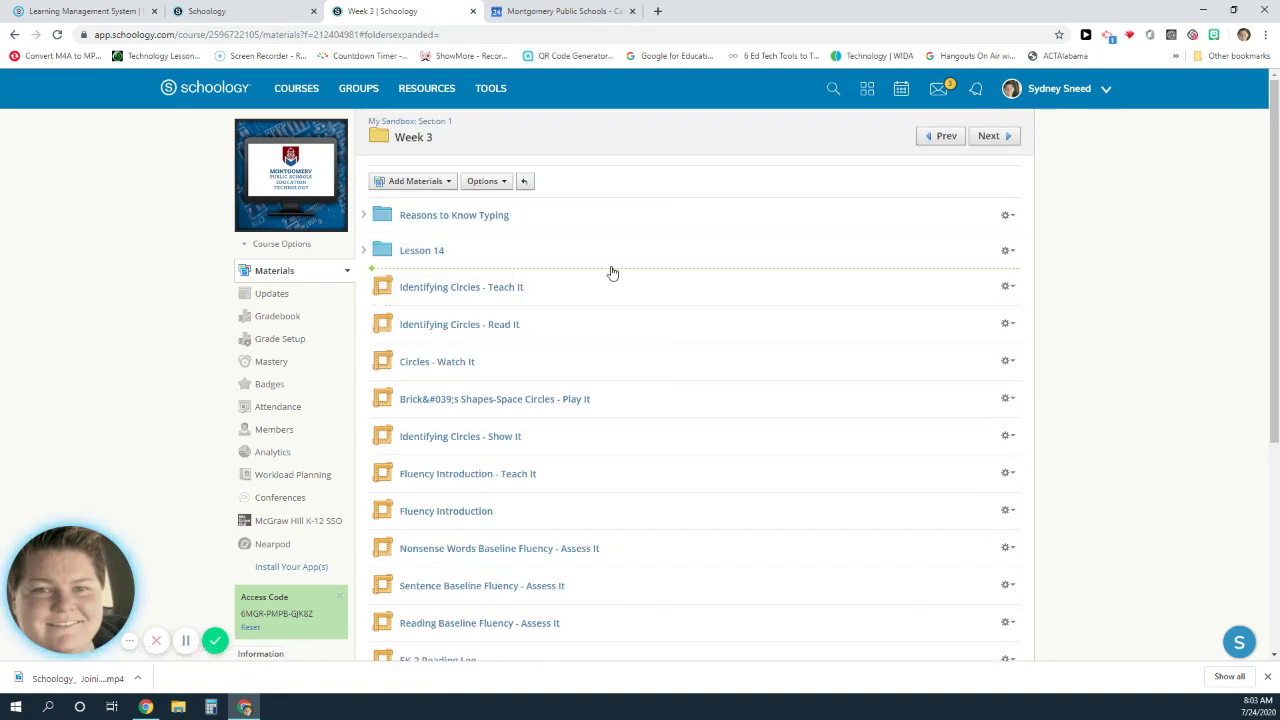
left_click(437, 184)
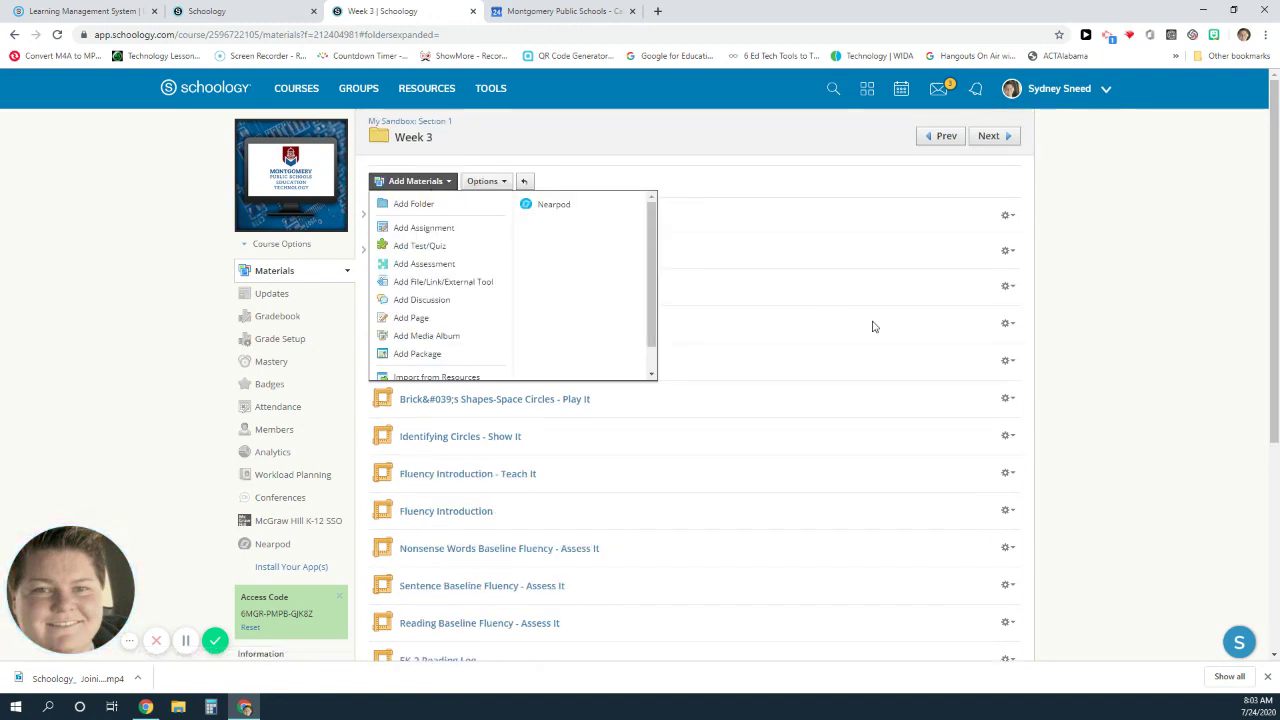
scroll(880, 340, "down", 4)
scroll(767, 350, "up", 4)
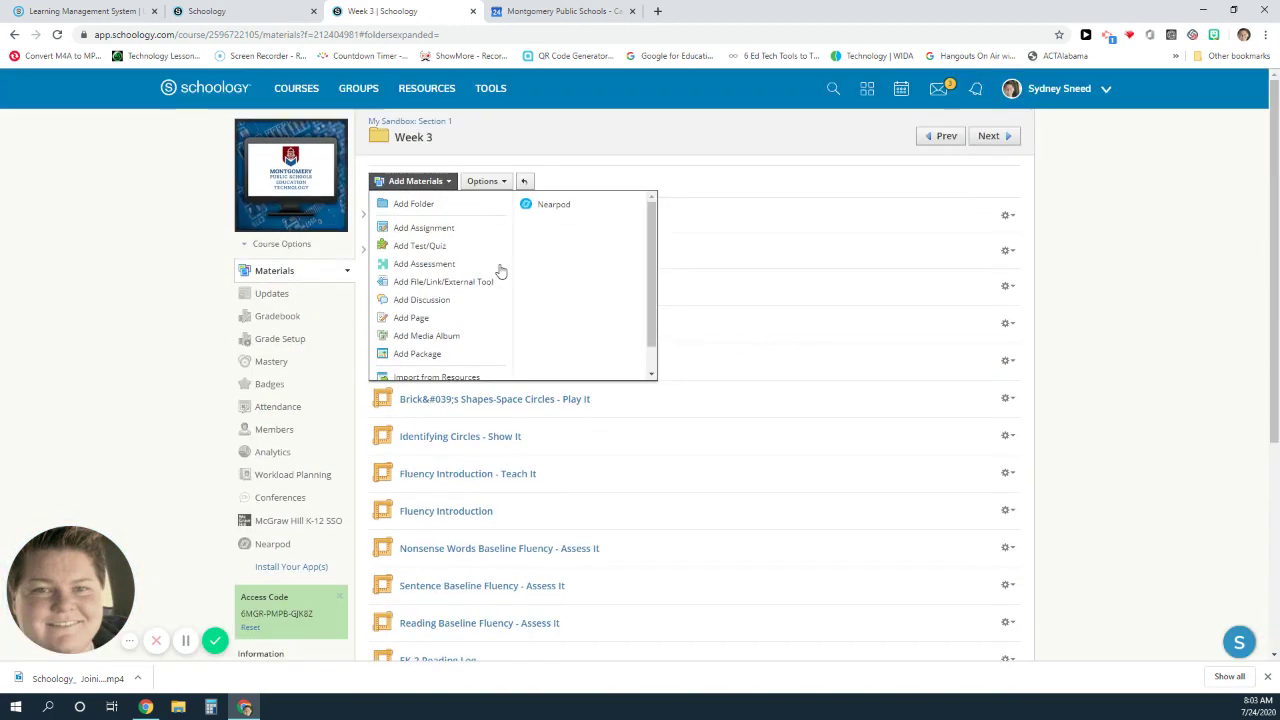
left_click(419, 204)
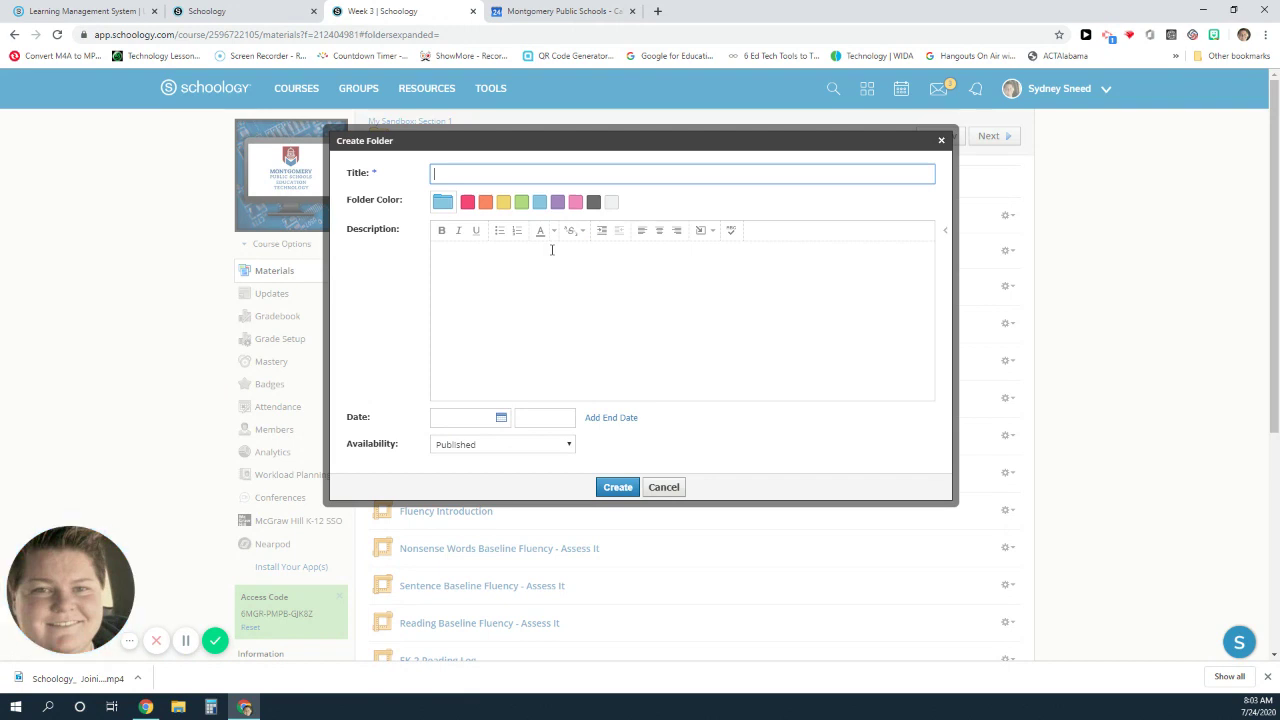
type("Monday")
left_click(617, 488)
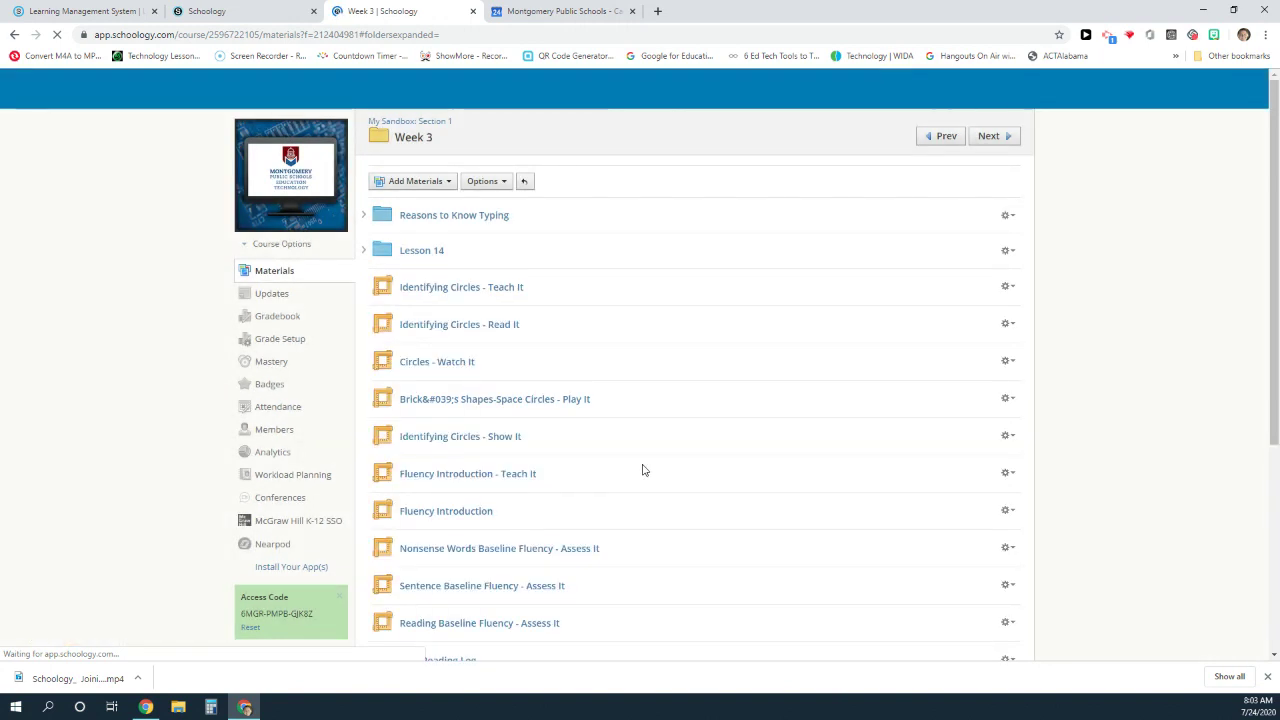
Move the Identifying Circles - Teach It item into the Monday folder.
left_click(1008, 287)
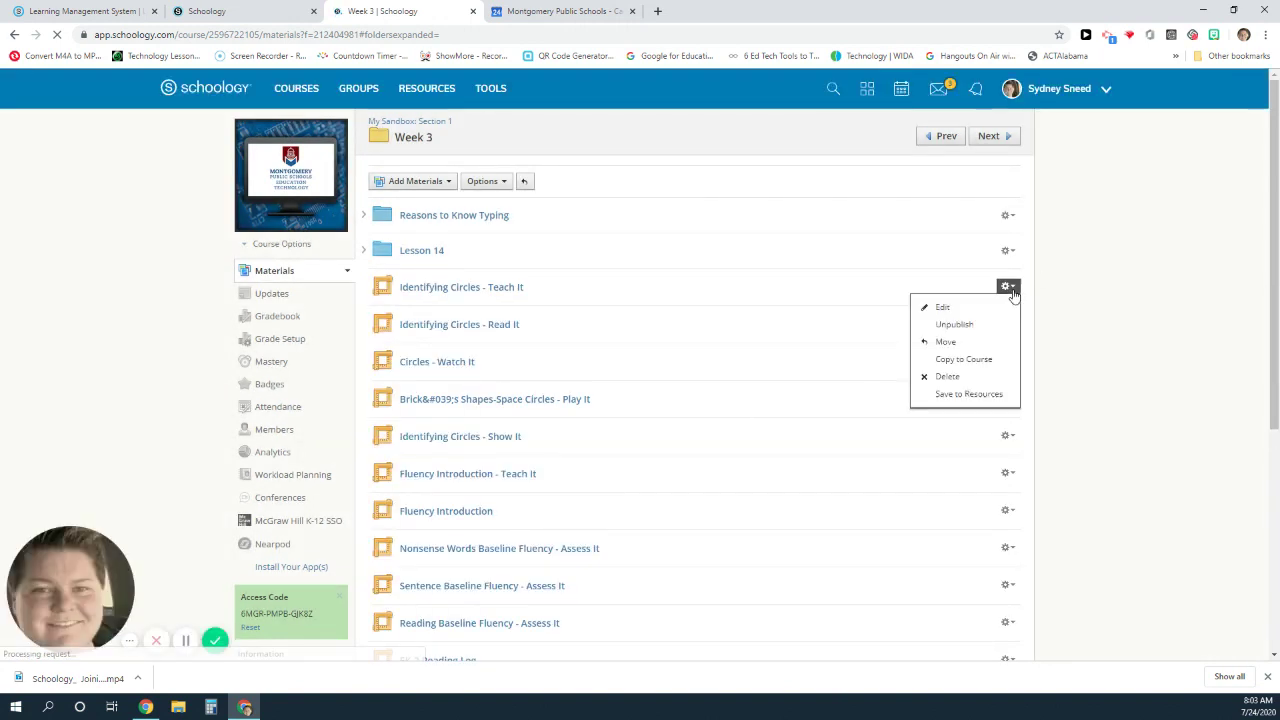
left_click(958, 342)
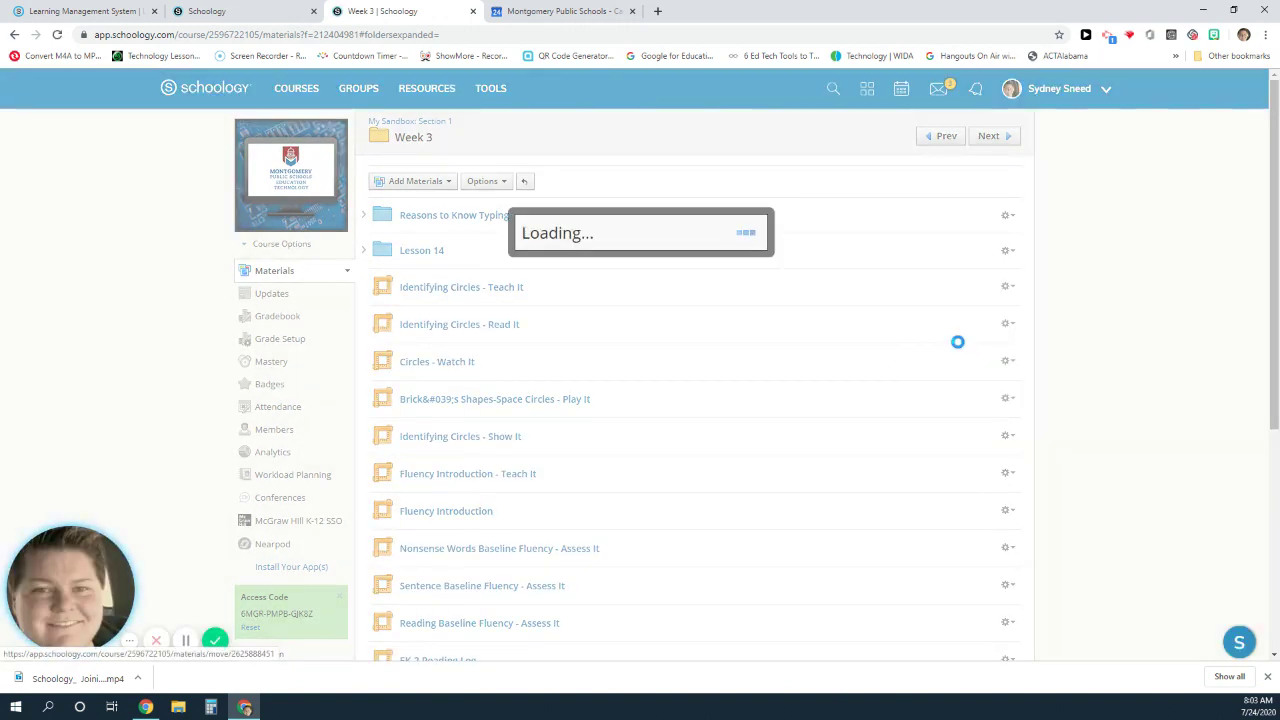
left_click(695, 241)
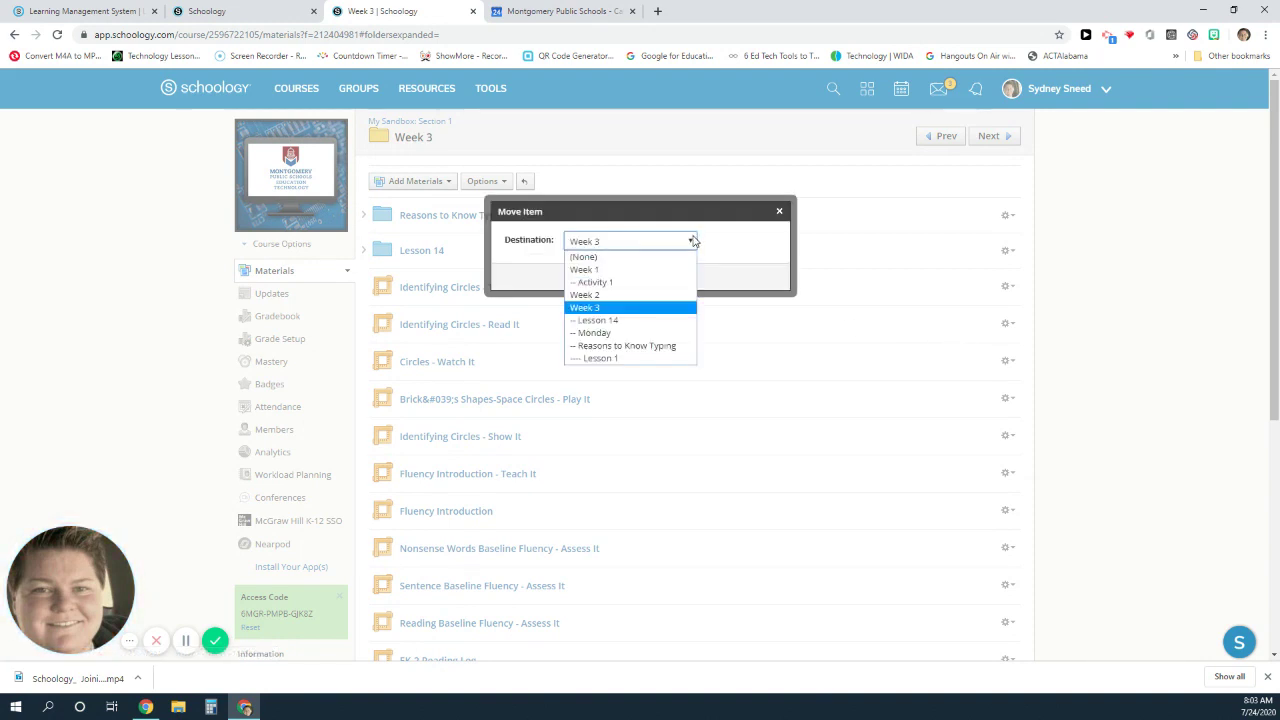
left_click(632, 321)
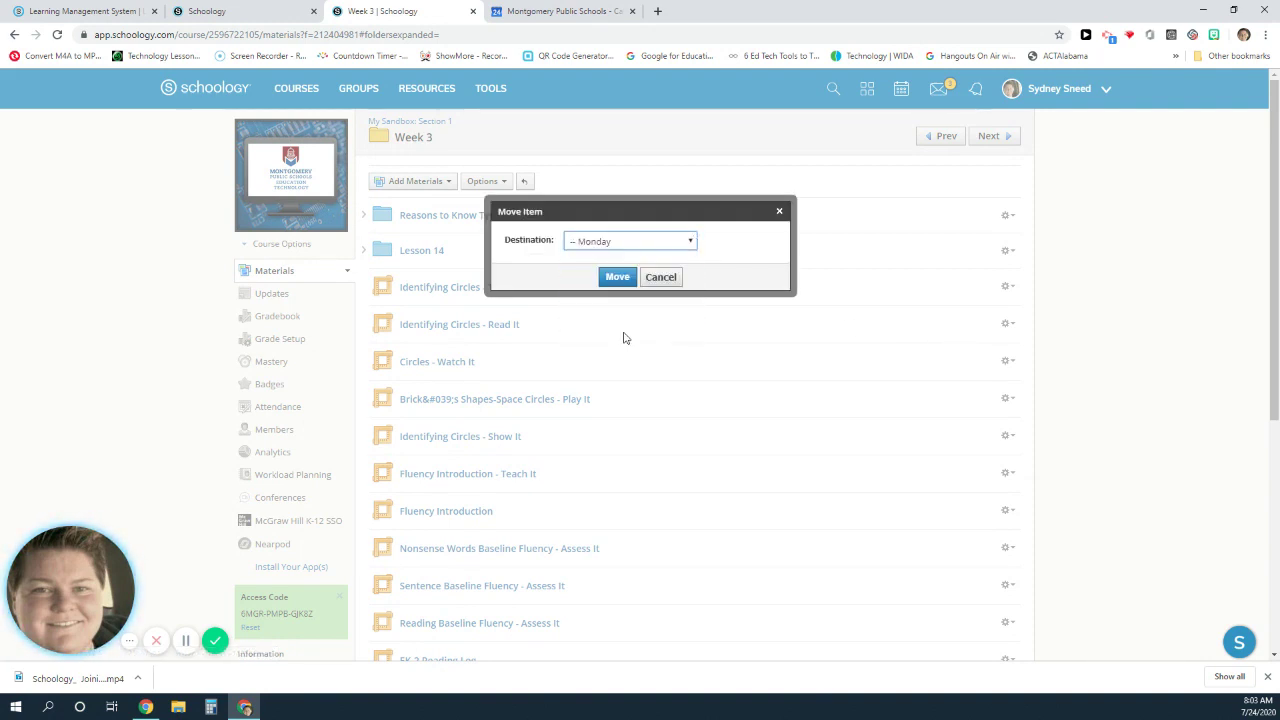
left_click(622, 278)
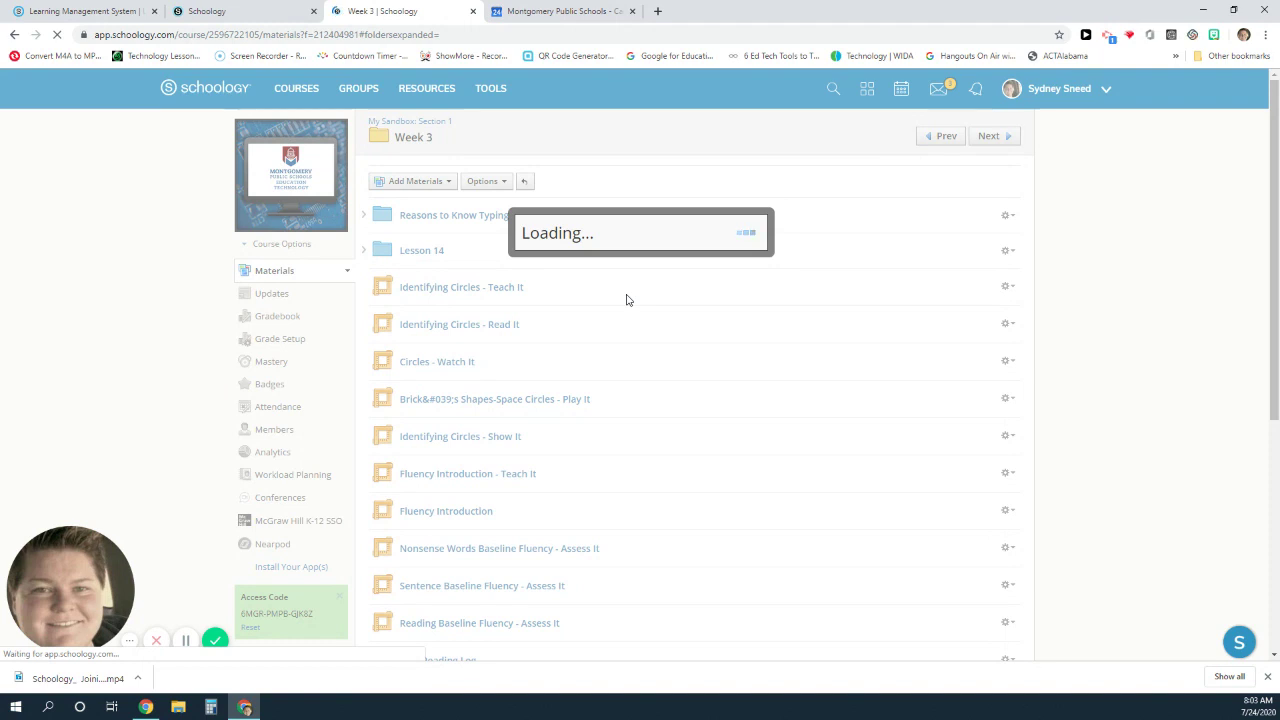